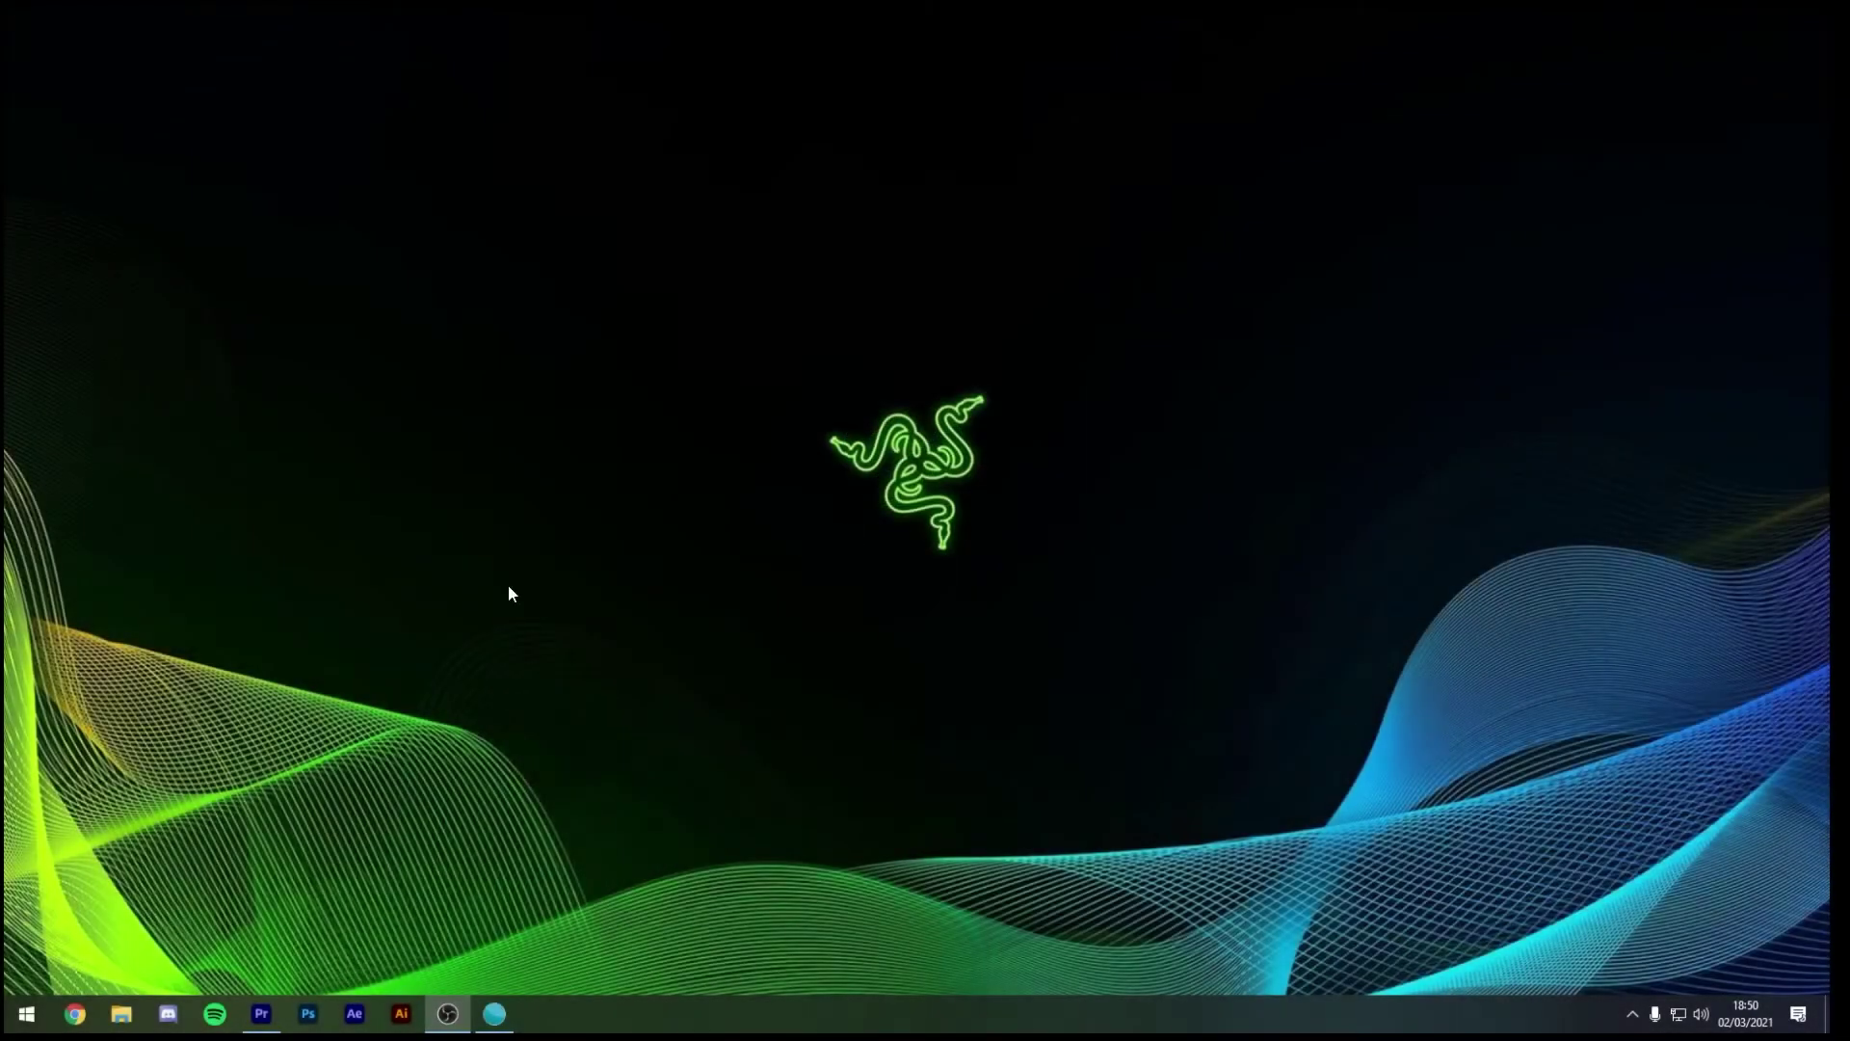
Launch Google Chrome and go to cod.tracker.gg from the address-bar suggestion.
{"action": "left_click", "coordinate": [75, 1007]}
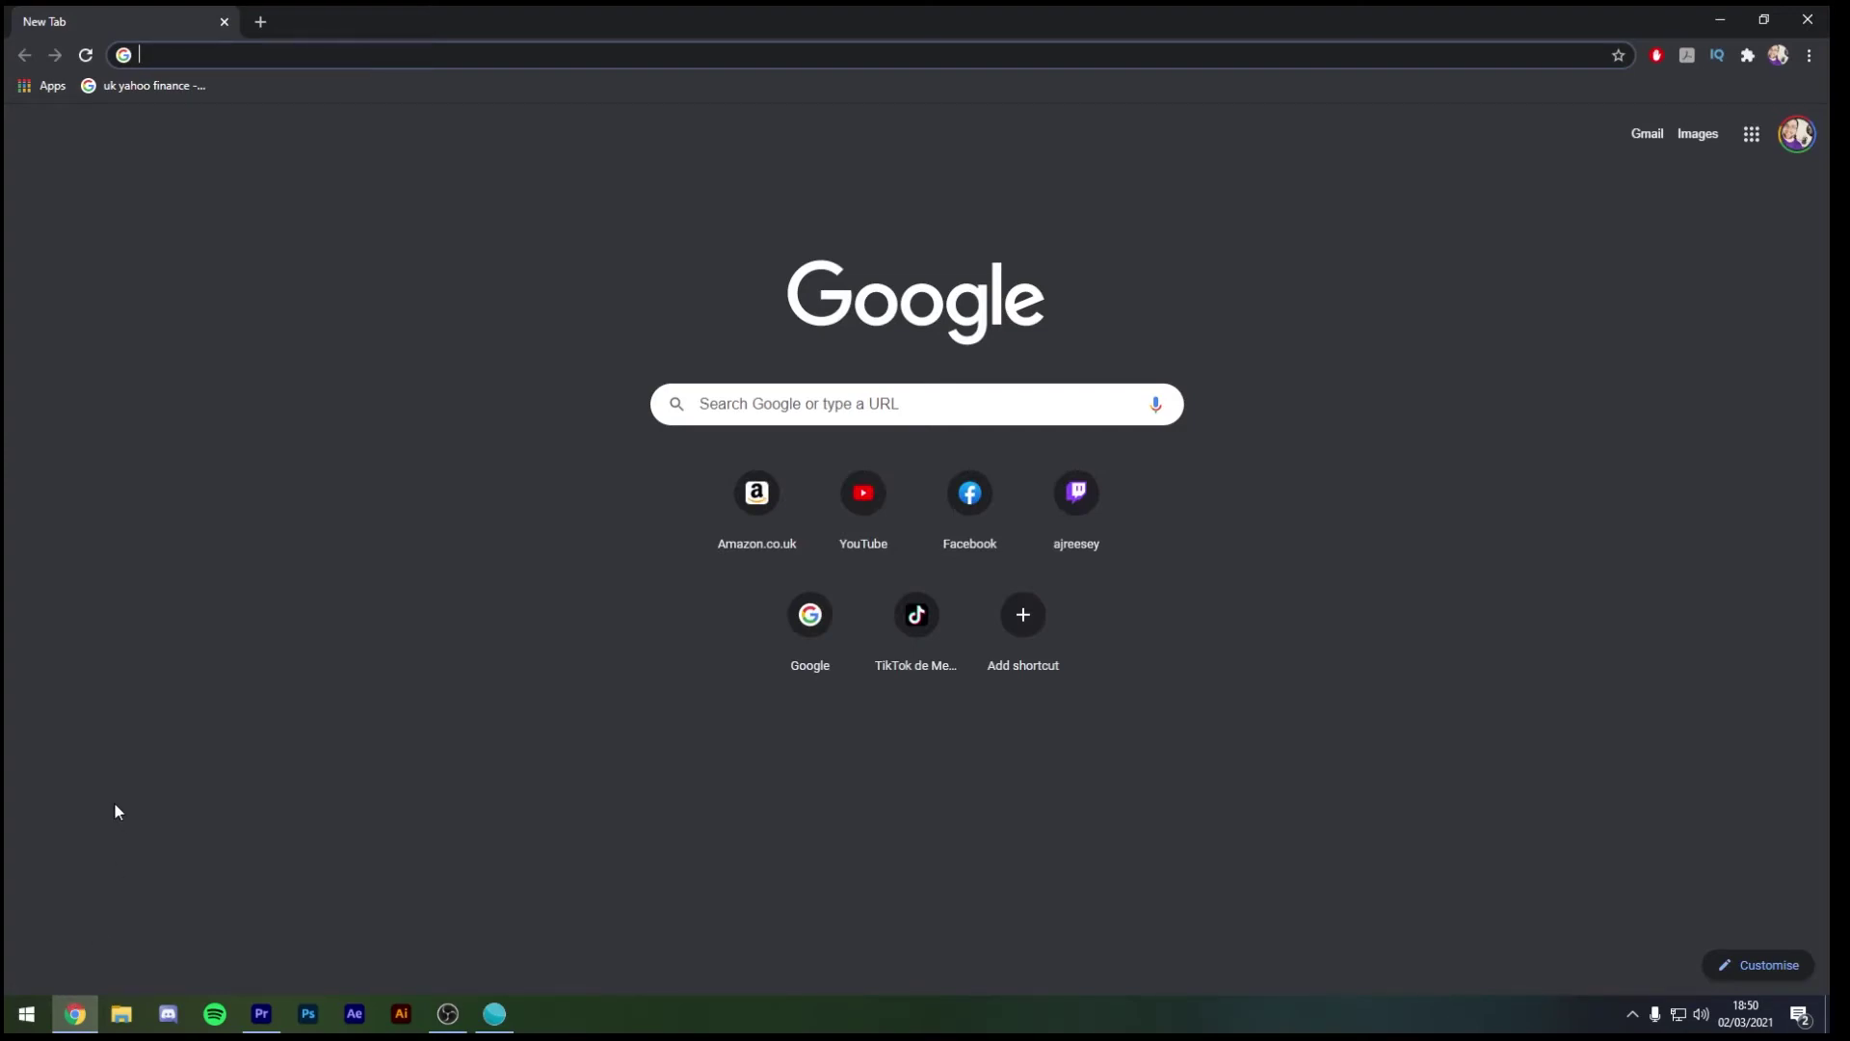
{"action": "type", "text": "co"}
{"action": "key", "text": "Return"}
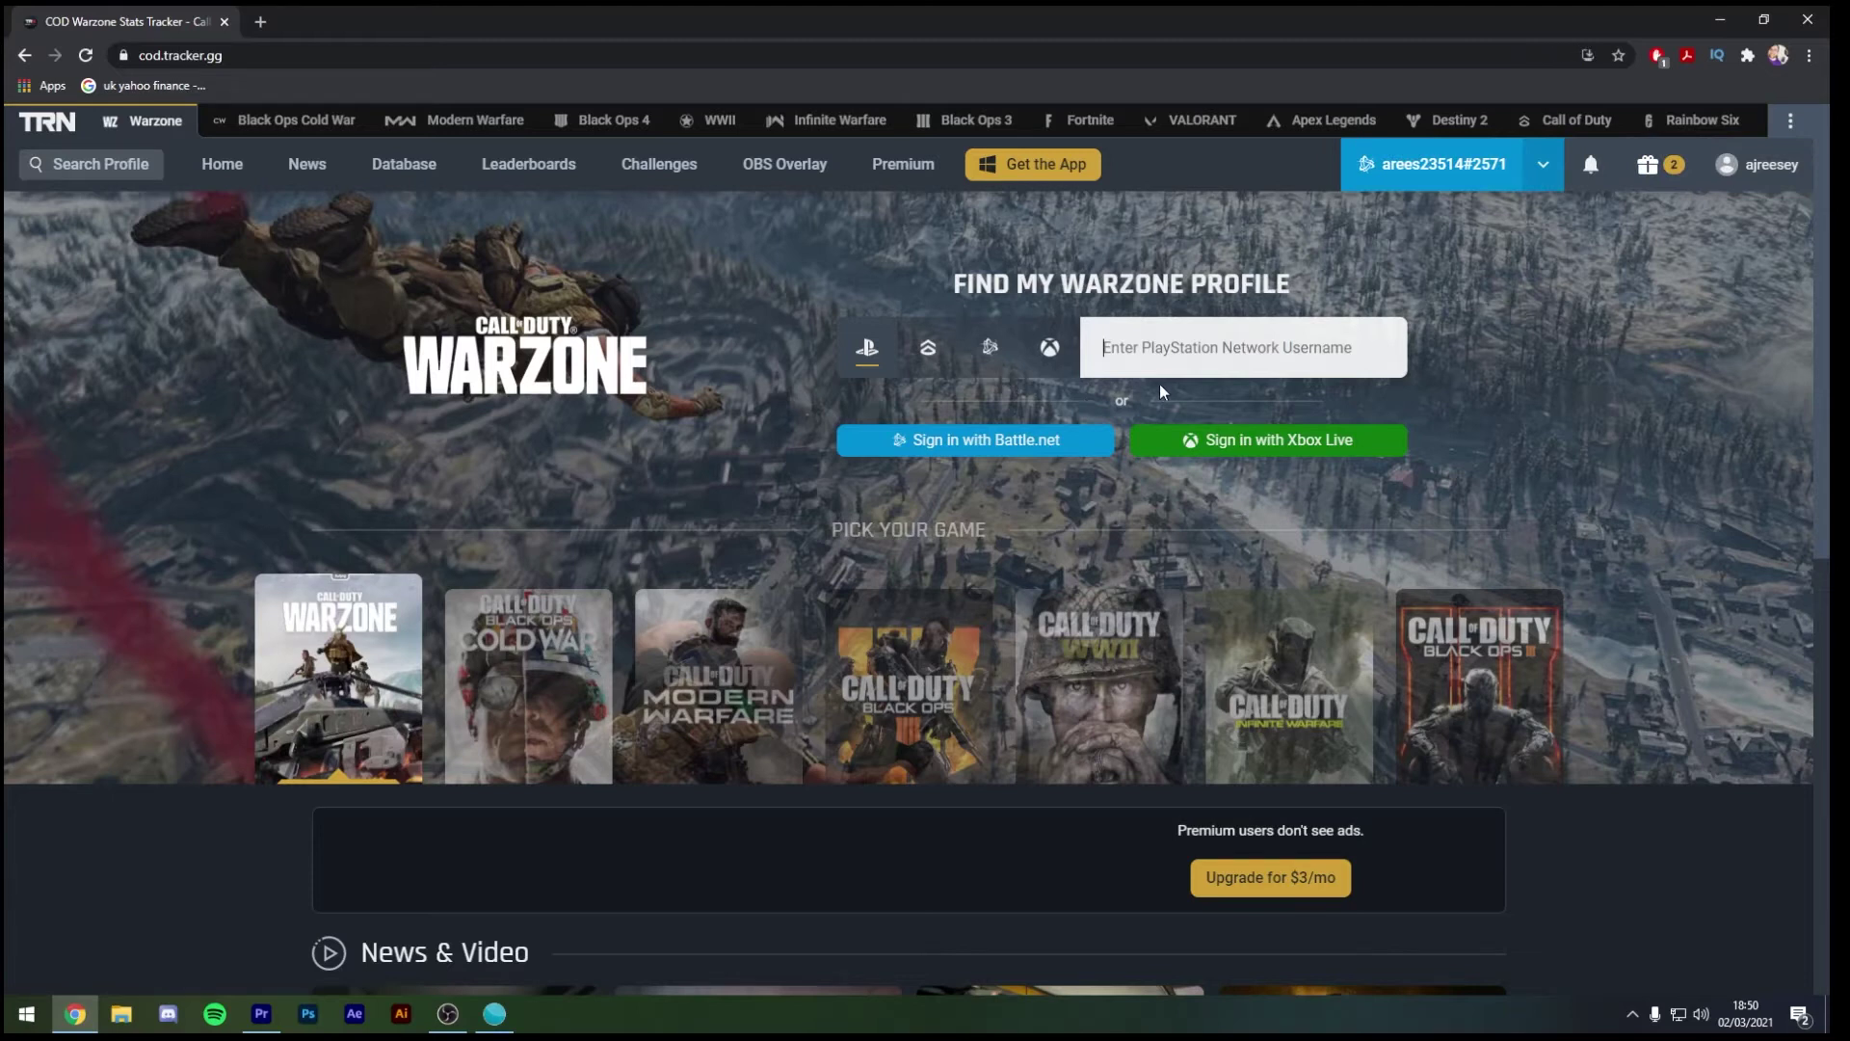
{"action": "left_click", "coordinate": [1747, 178]}
{"action": "left_click", "coordinate": [1696, 318]}
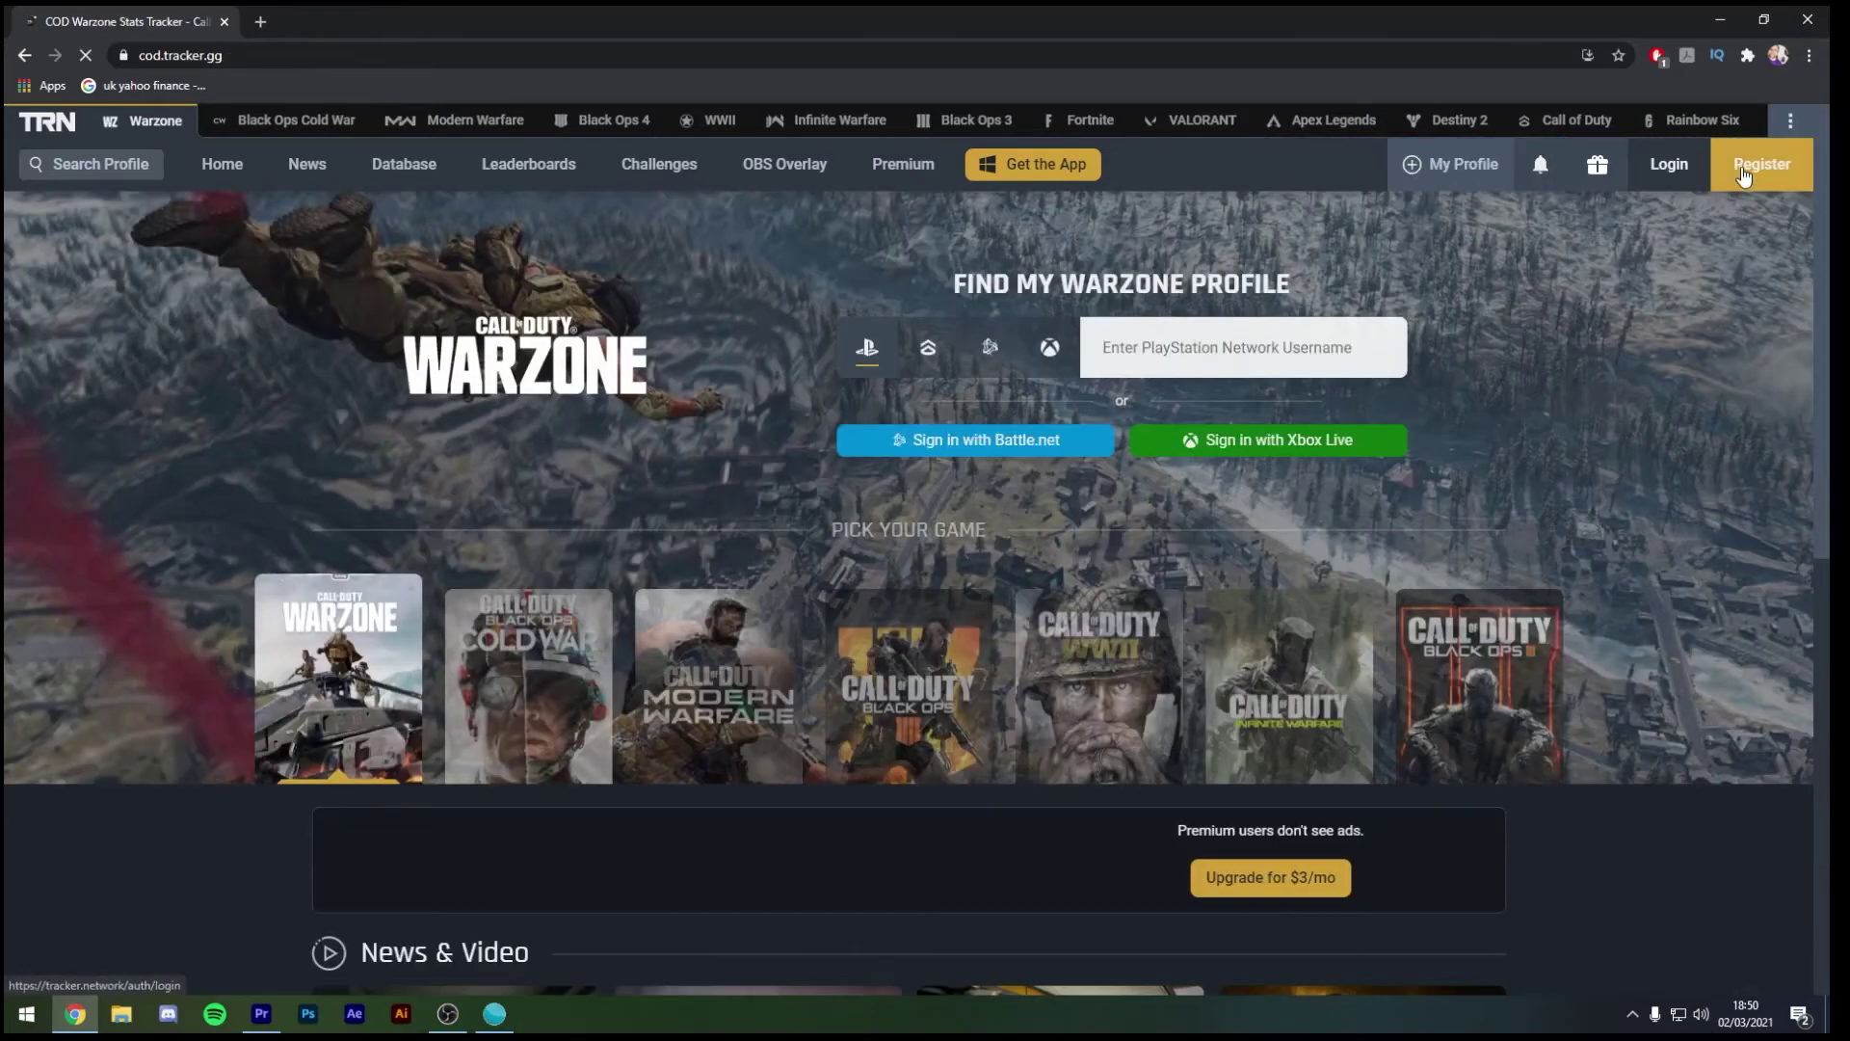
{"action": "left_click", "coordinate": [1744, 174]}
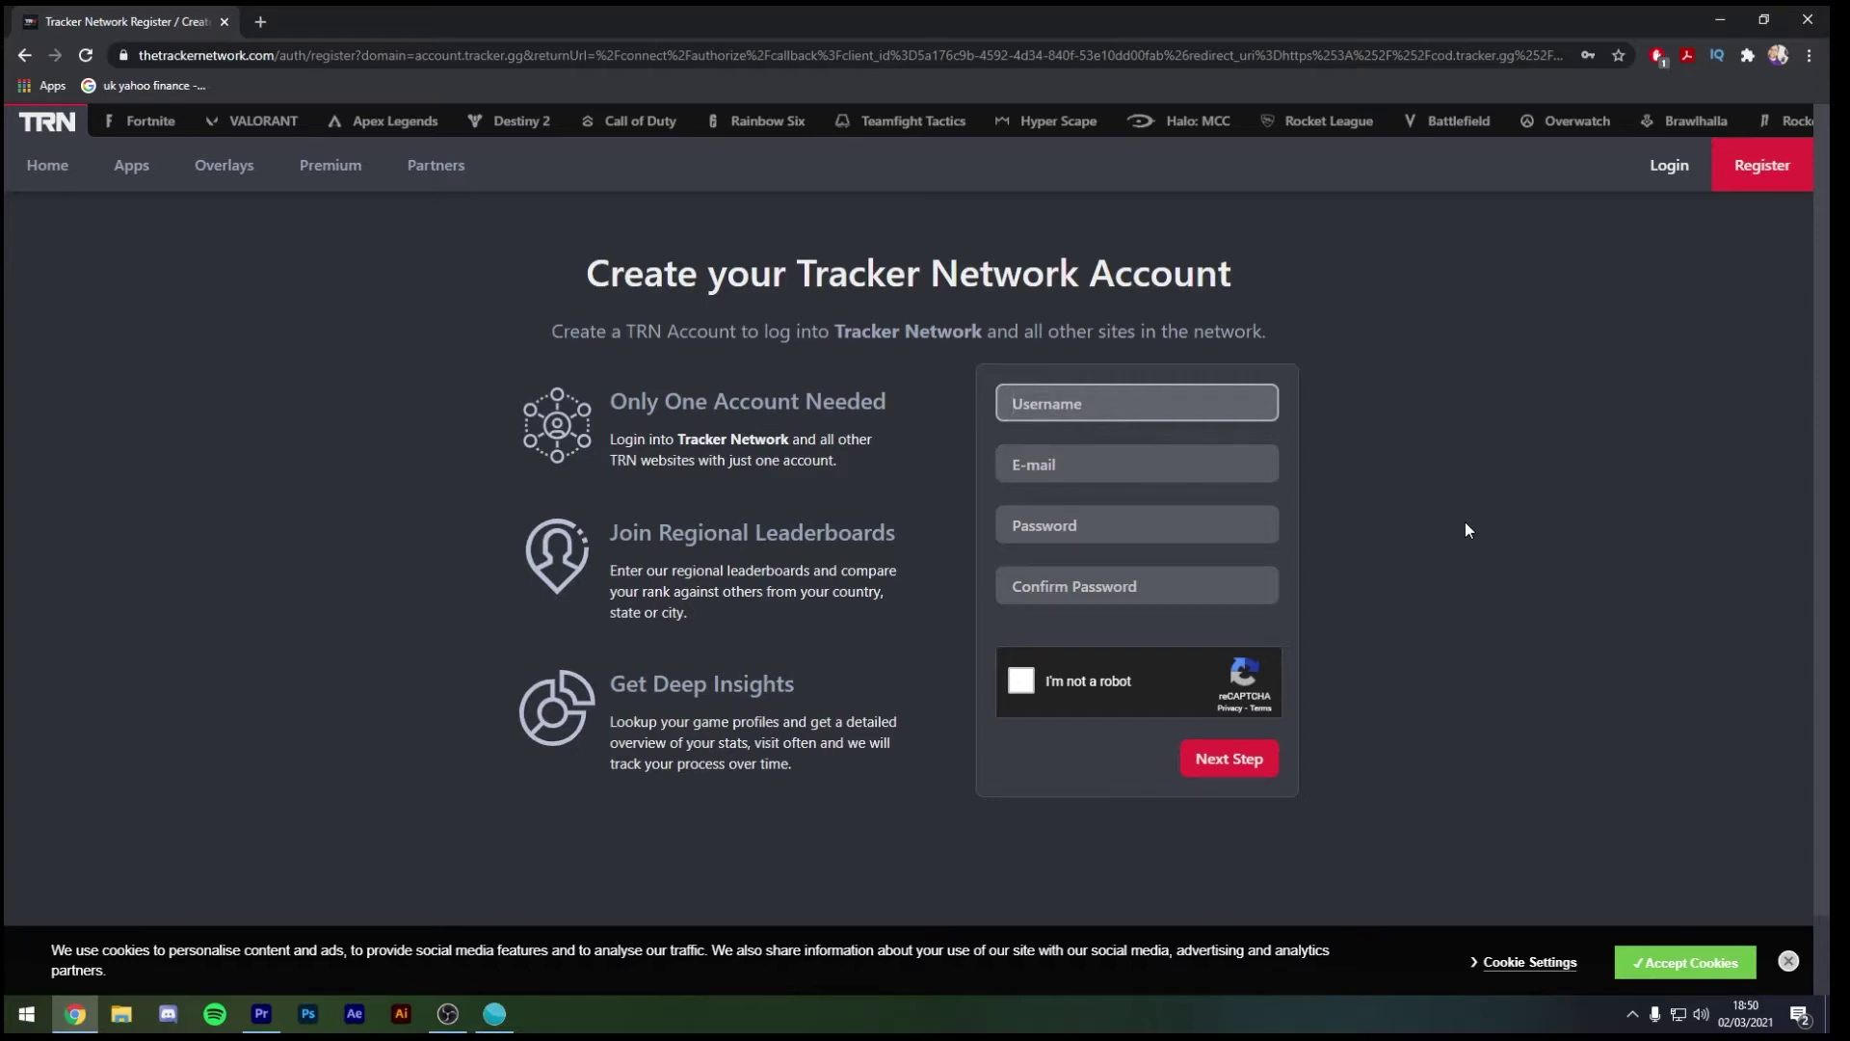
{"action": "key", "text": "alt+Left"}
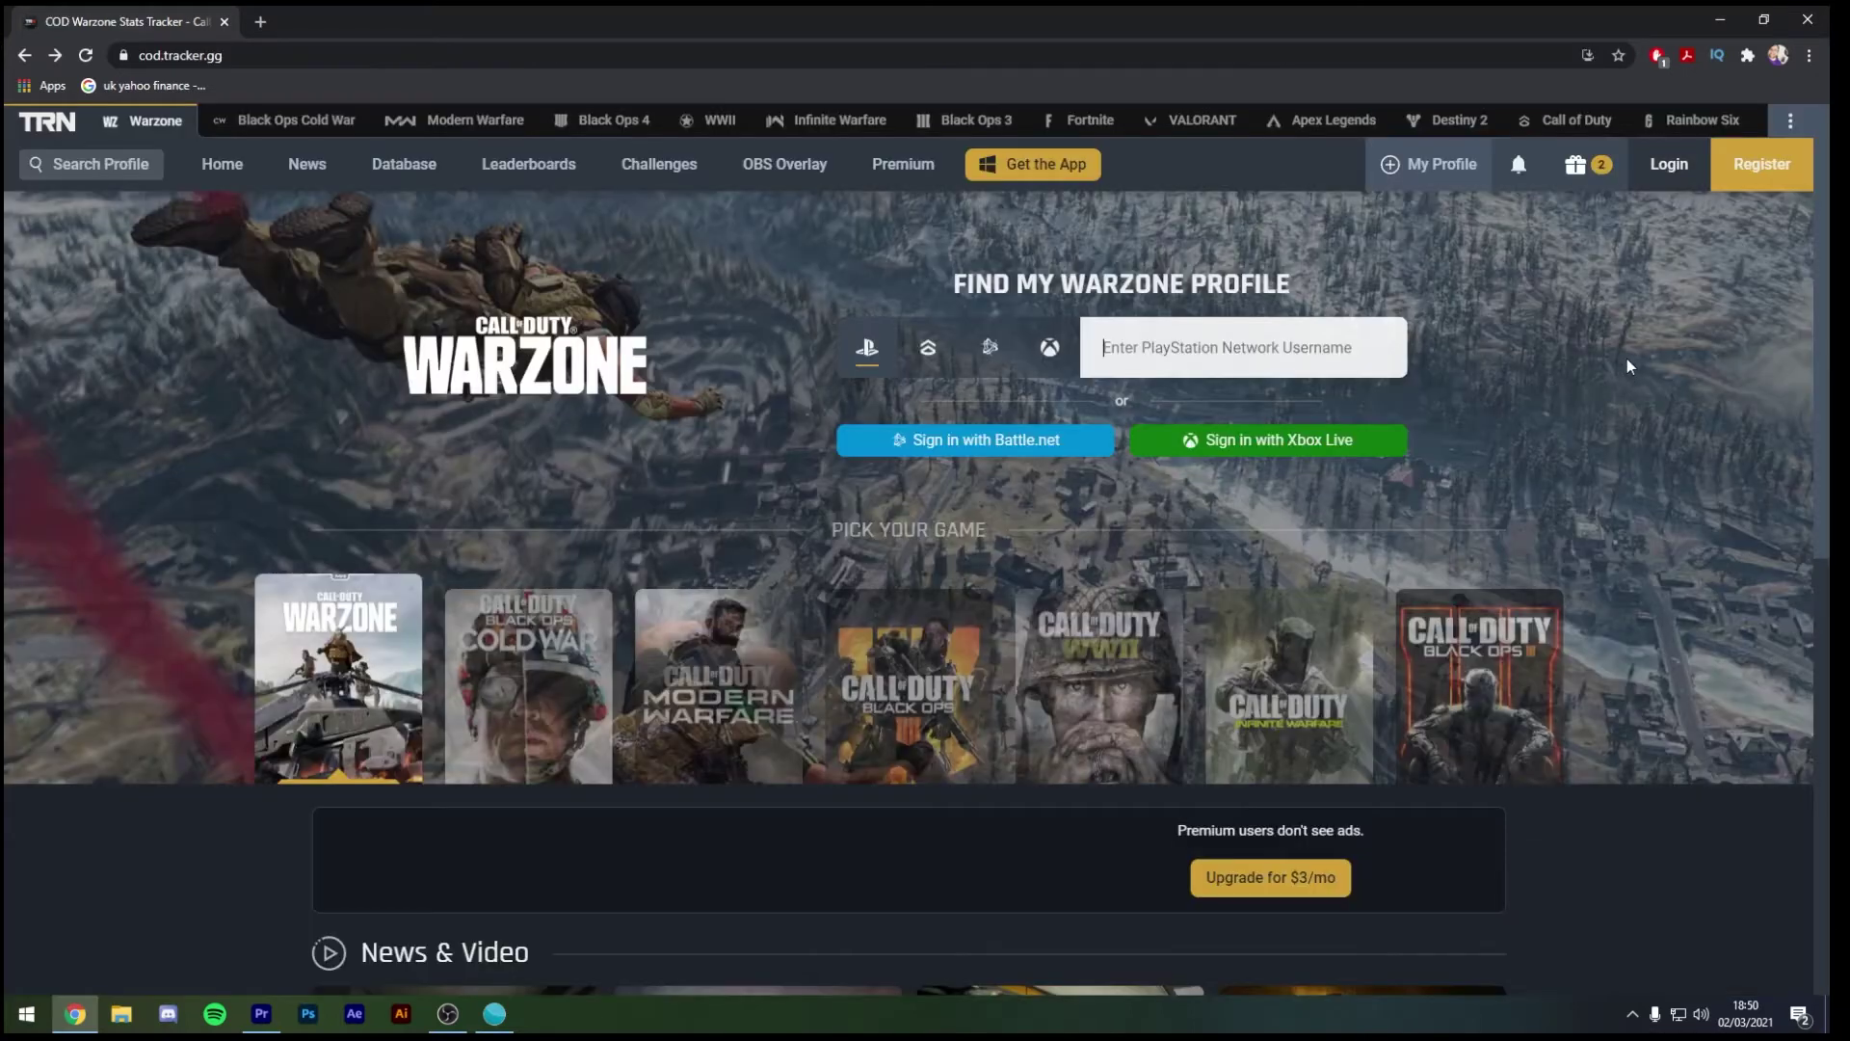
{"action": "left_click", "coordinate": [1681, 179]}
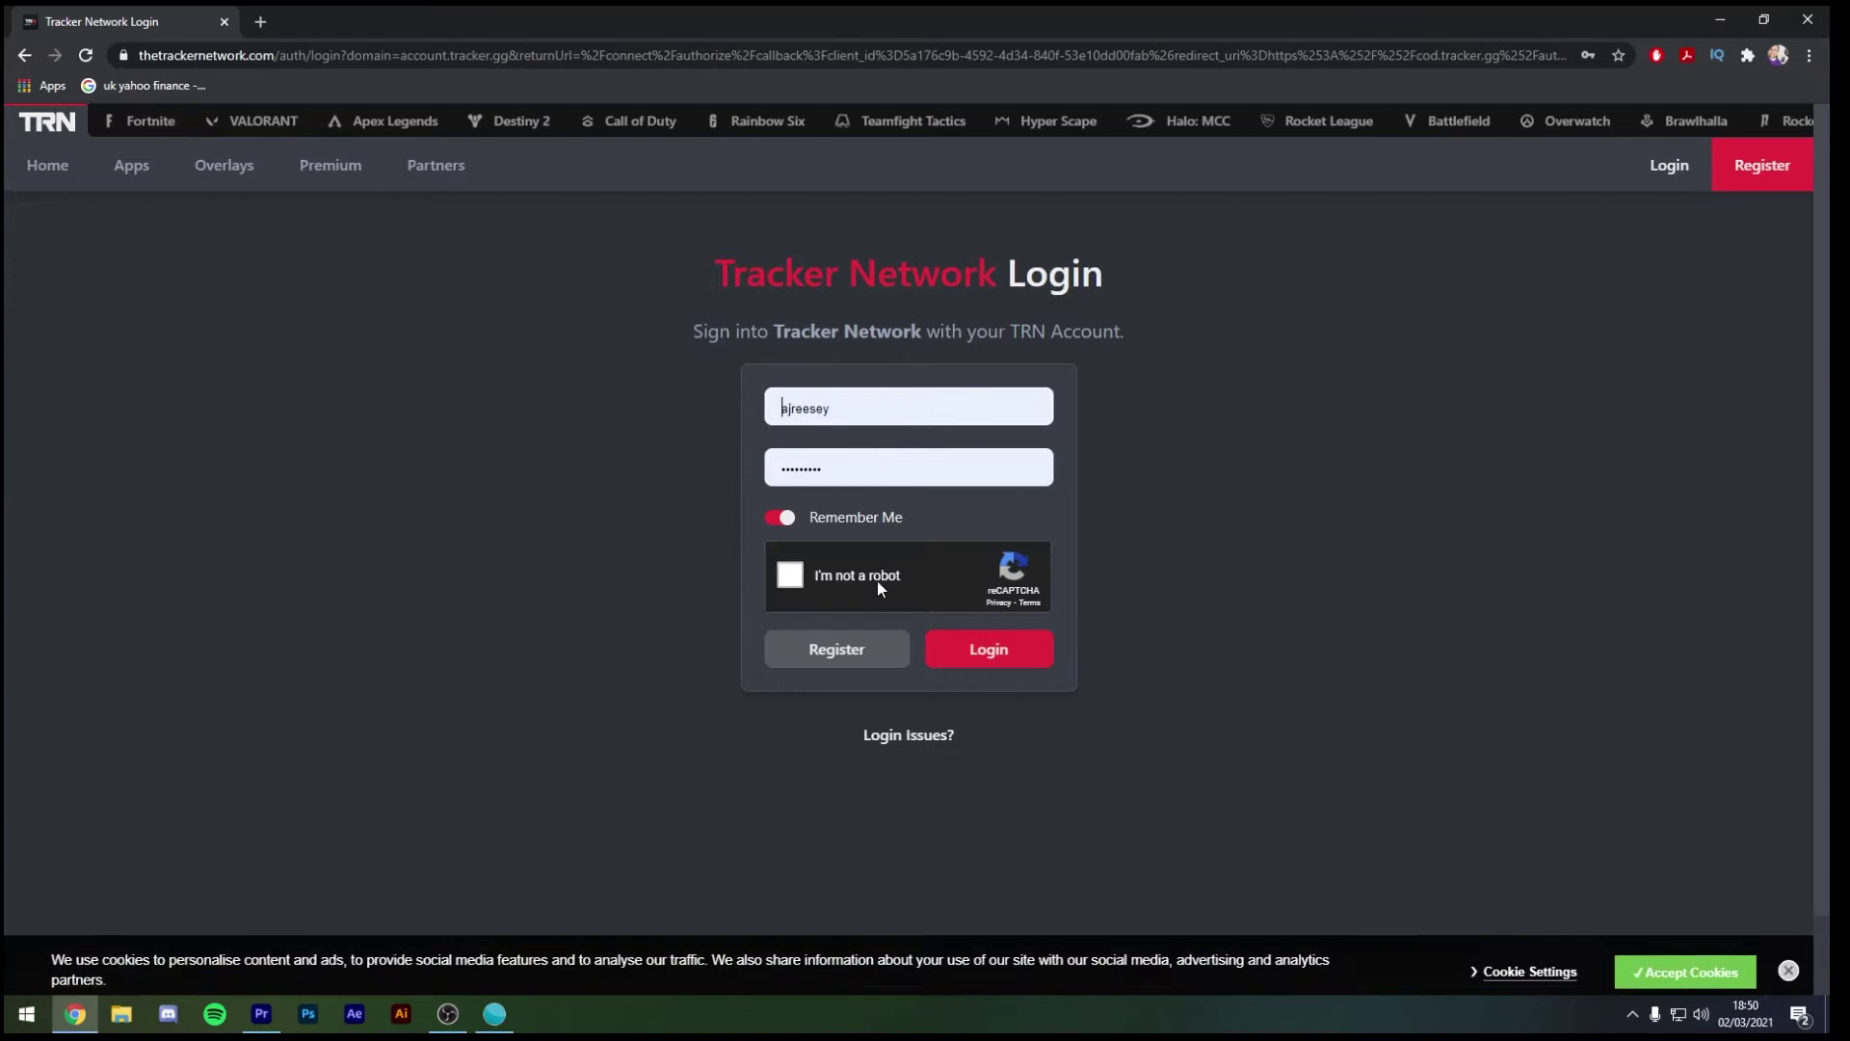
{"action": "left_click", "coordinate": [880, 580]}
{"action": "left_click", "coordinate": [1017, 665]}
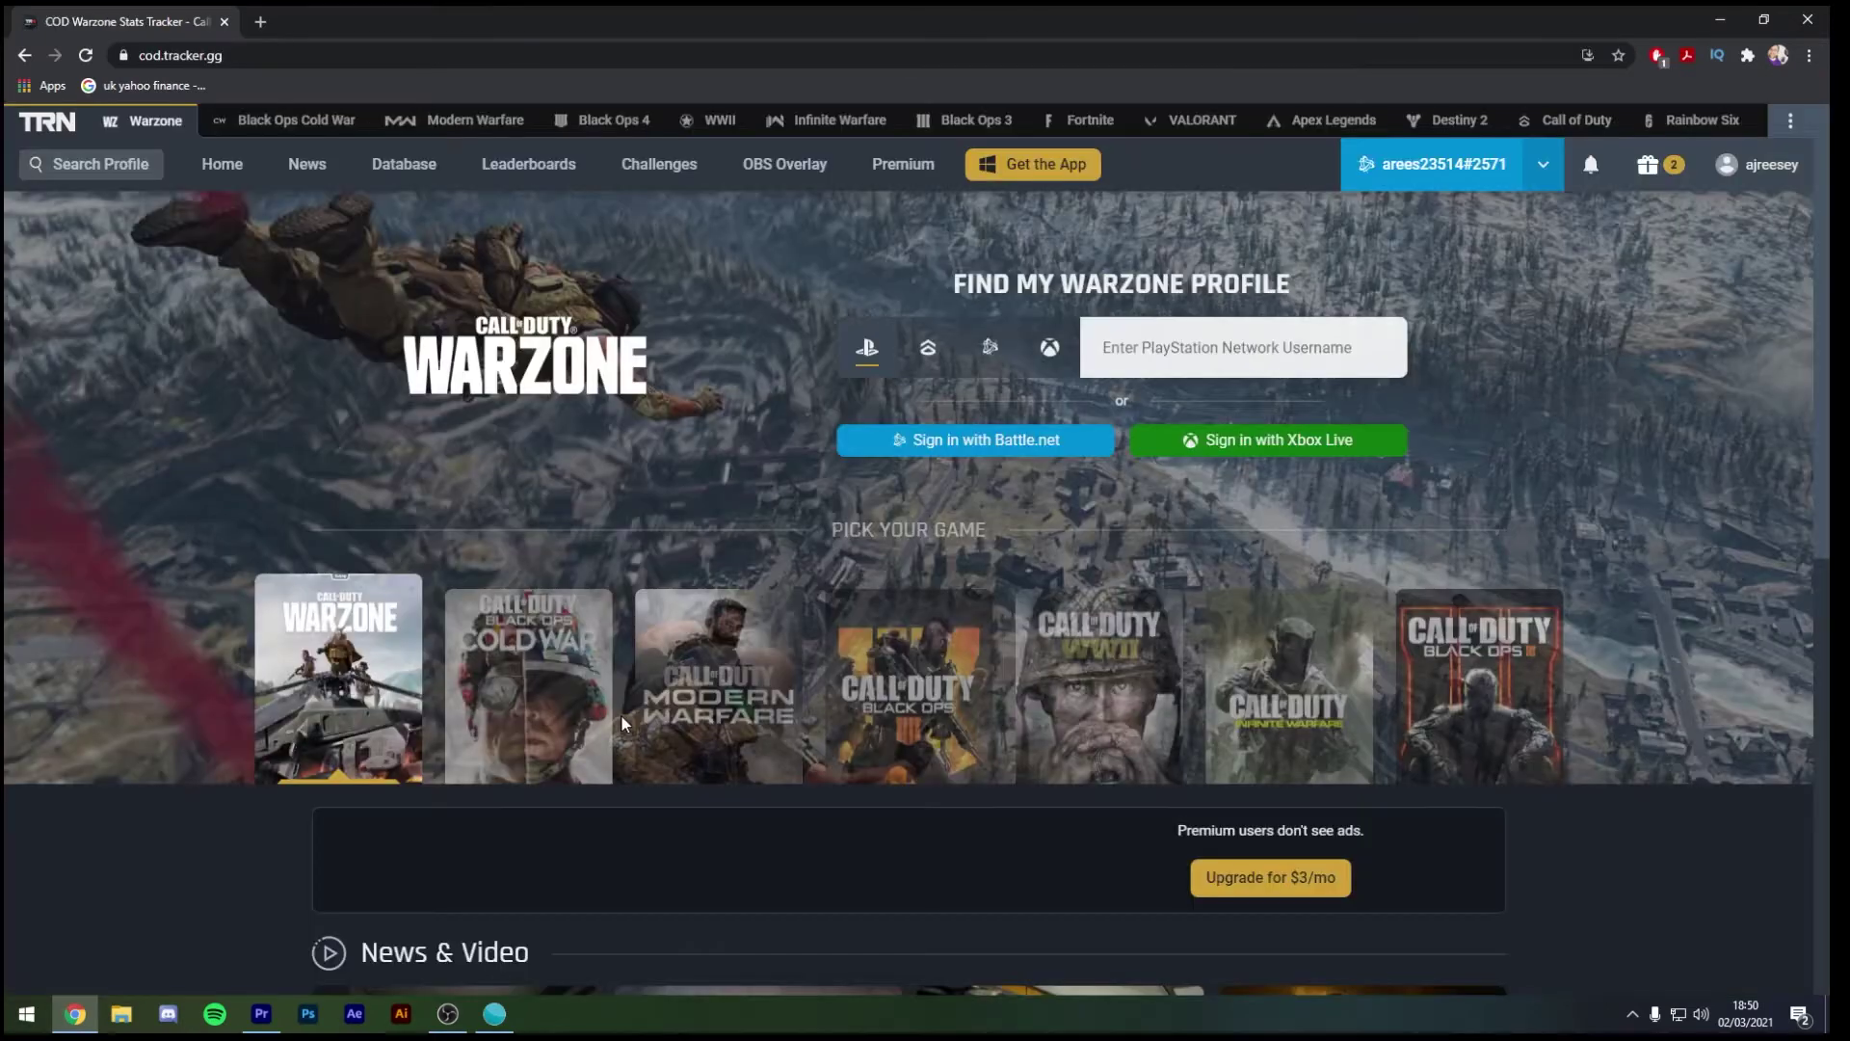
Start a custom OBS stream overlay and choose Warzone as its game.
{"action": "left_click", "coordinate": [772, 184]}
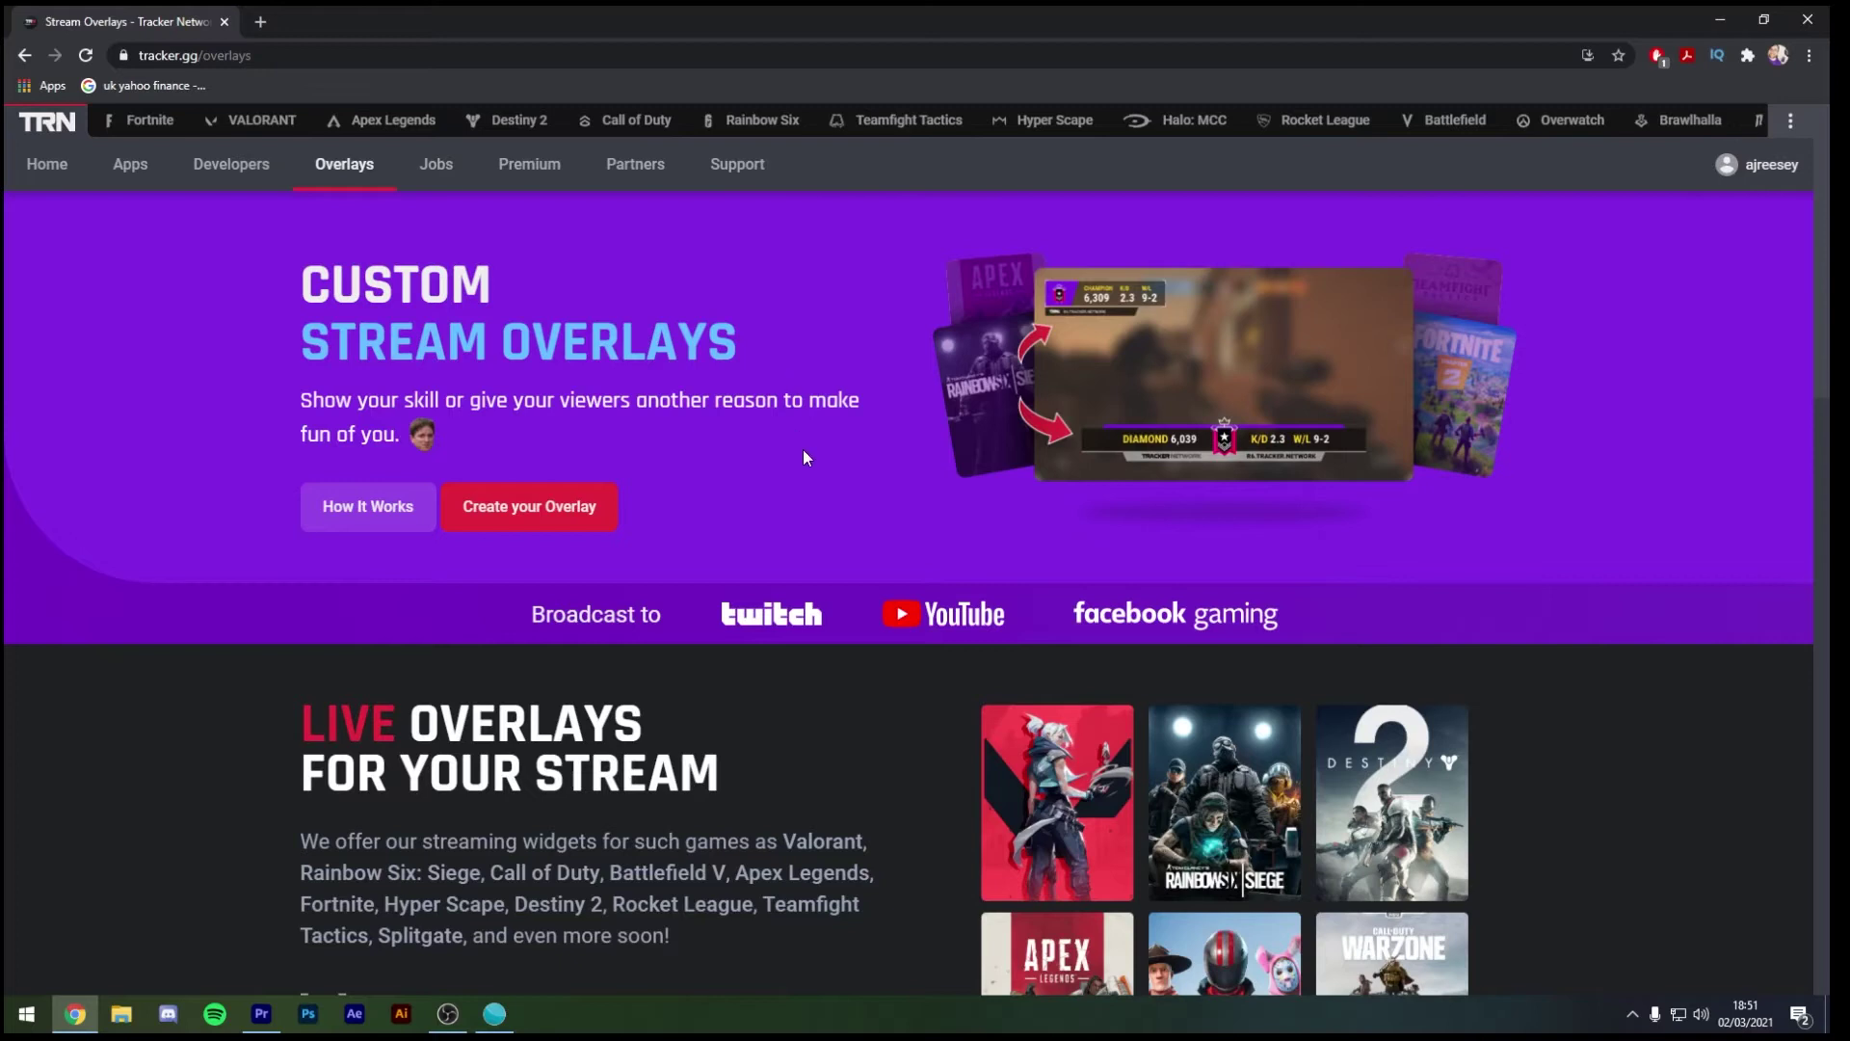
{"action": "left_click", "coordinate": [538, 523]}
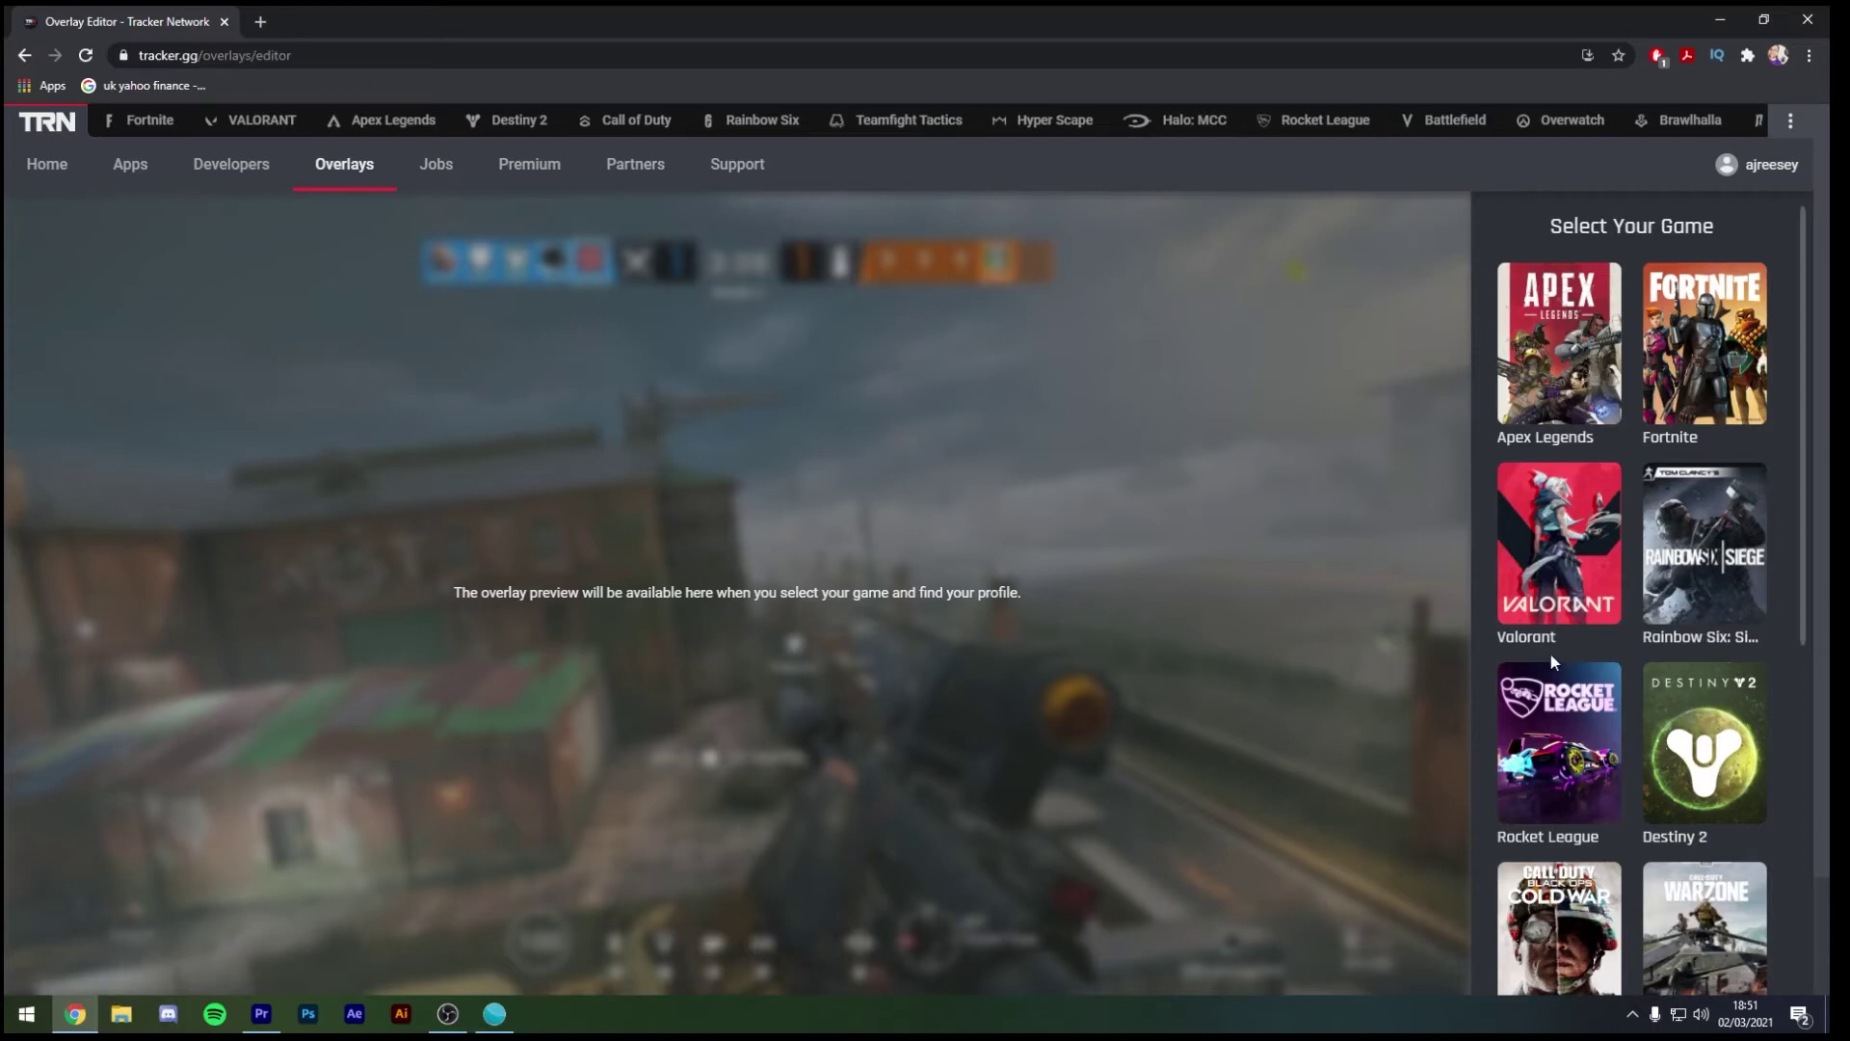
{"action": "scroll", "coordinate": [1600, 496], "scroll_direction": "down", "scroll_amount": 3}
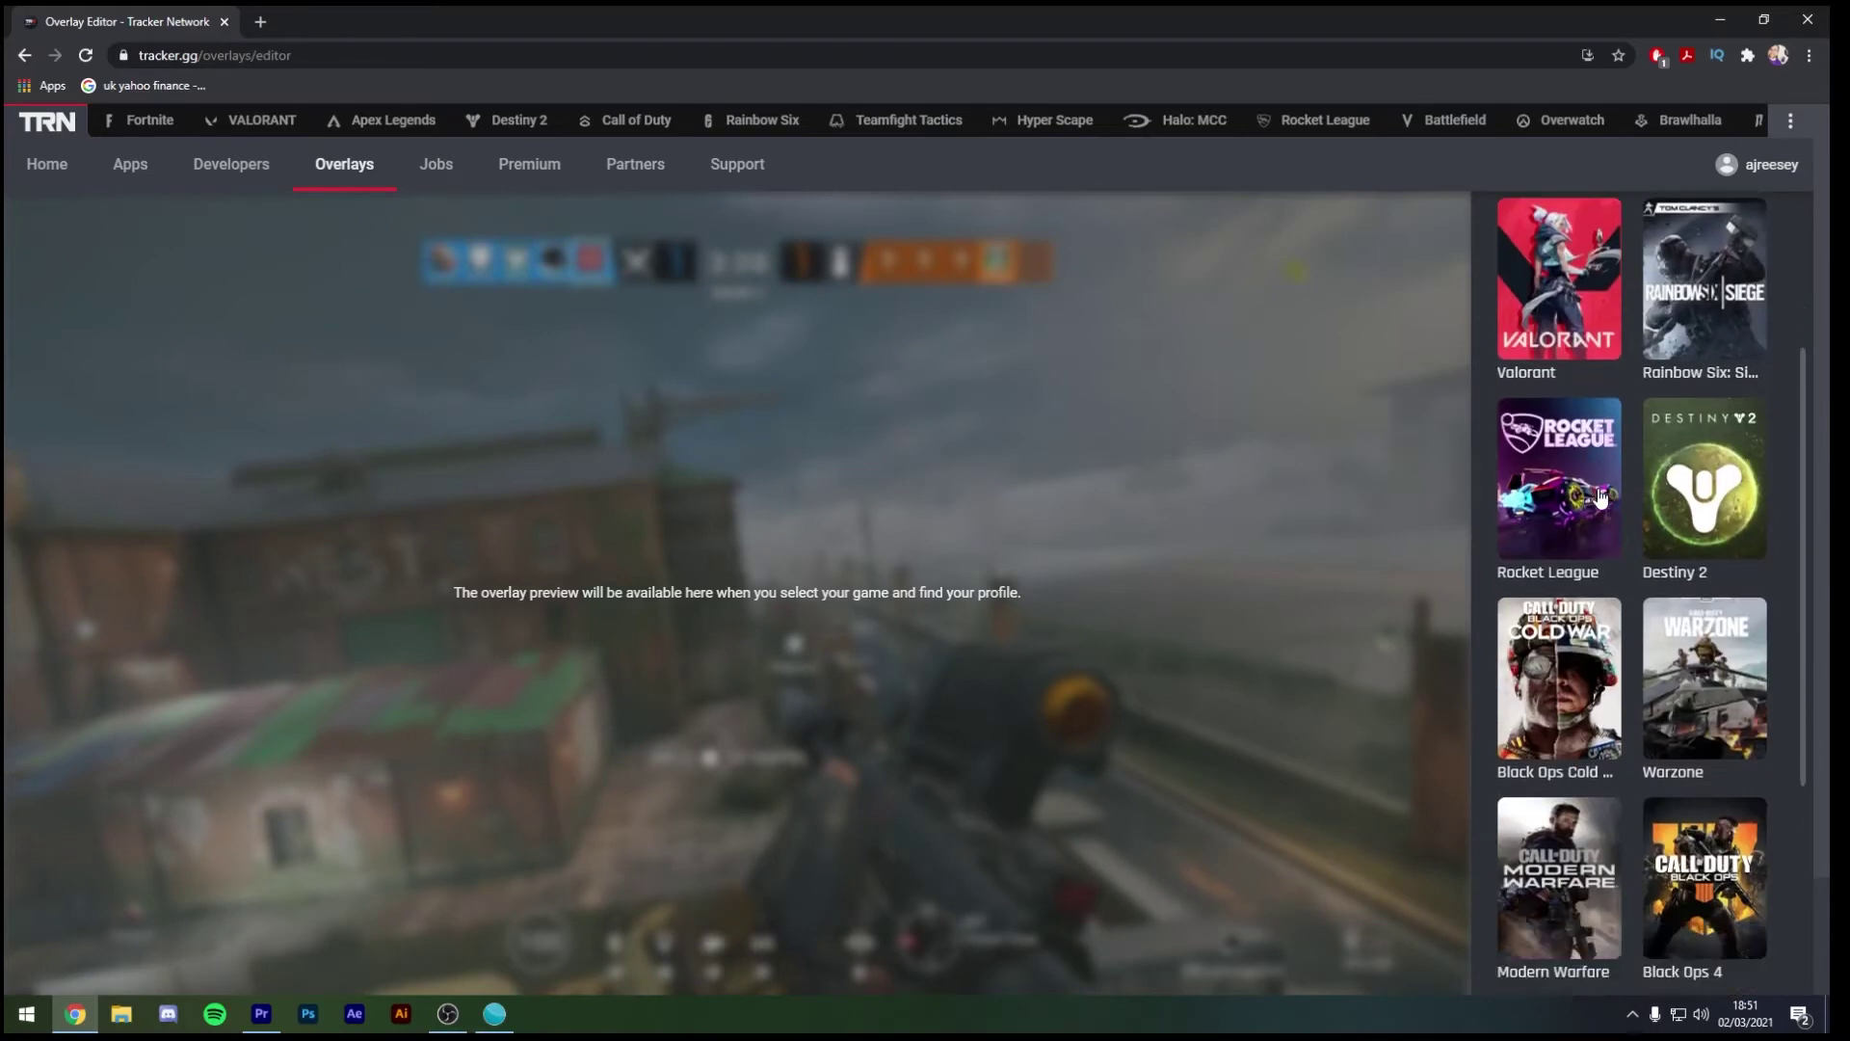
{"action": "scroll", "coordinate": [1599, 496], "scroll_direction": "down", "scroll_amount": 5}
{"action": "scroll", "coordinate": [1598, 562], "scroll_direction": "up", "scroll_amount": 6}
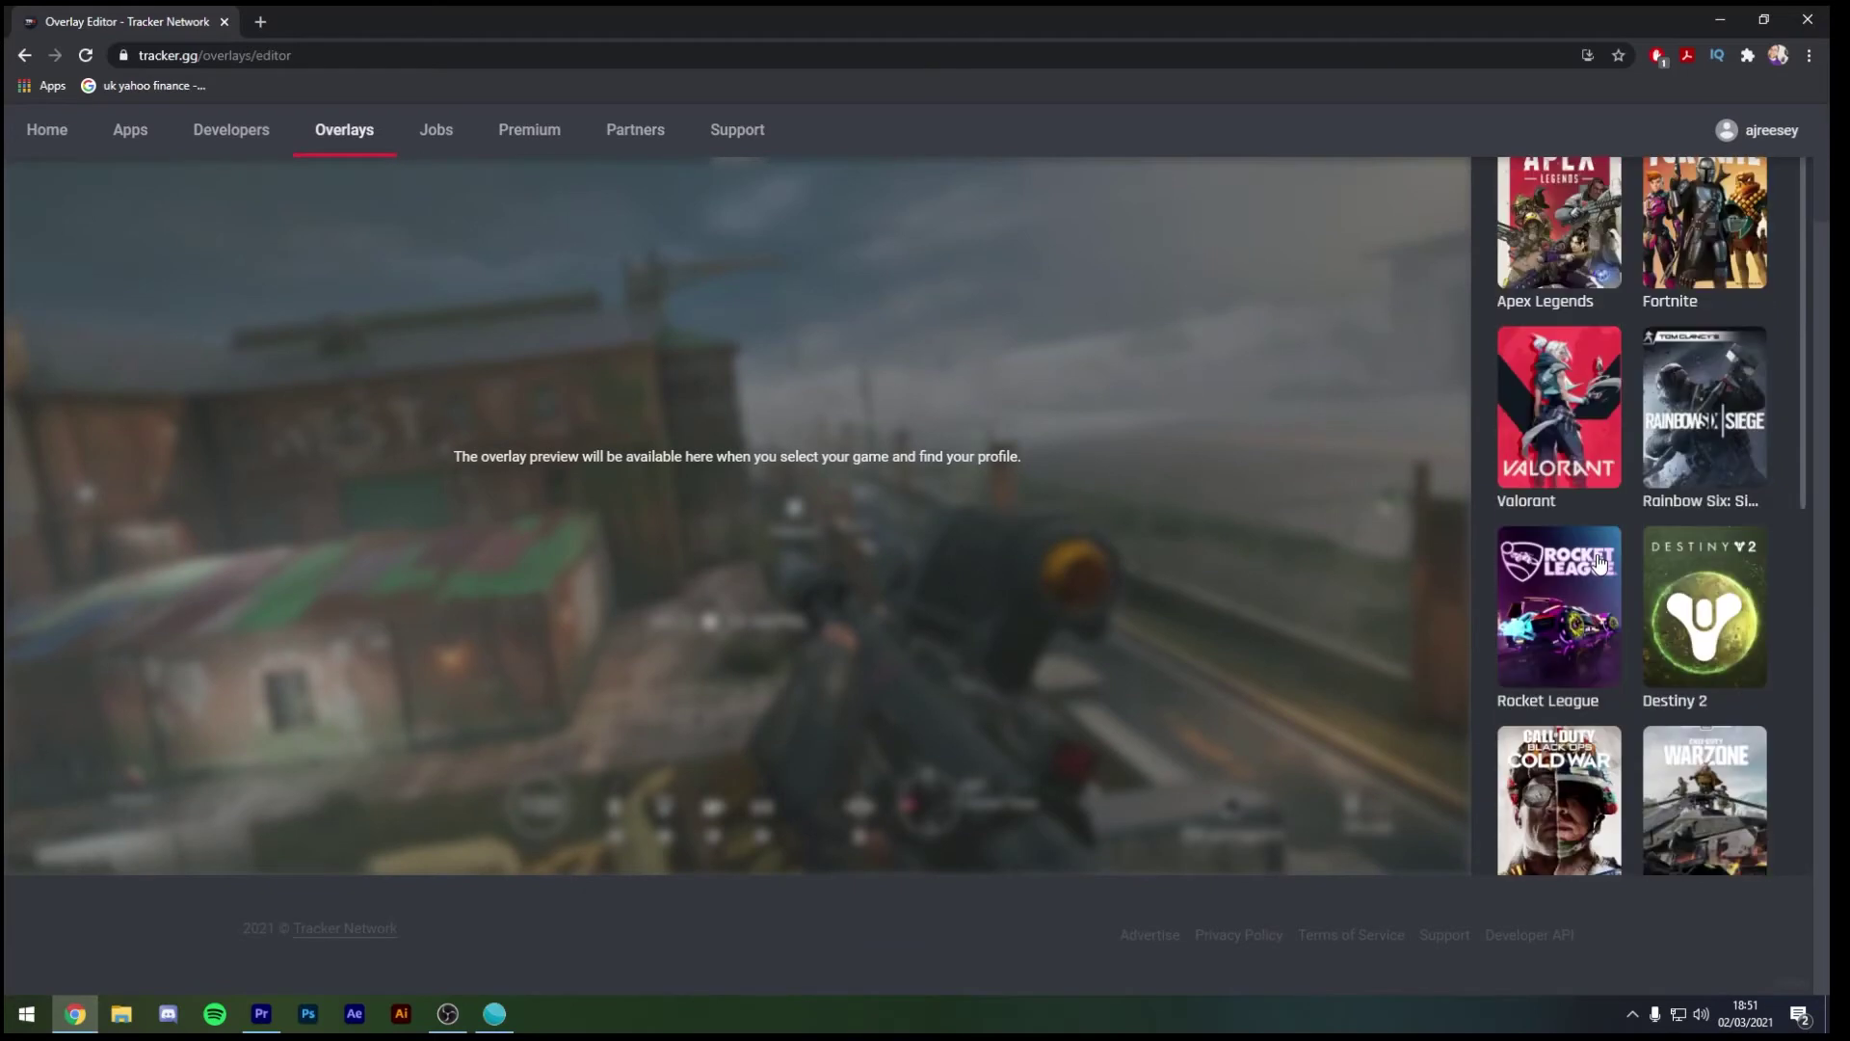
{"action": "scroll", "coordinate": [1600, 562], "scroll_direction": "up", "scroll_amount": 3}
{"action": "scroll", "coordinate": [1609, 617], "scroll_direction": "down", "scroll_amount": 3}
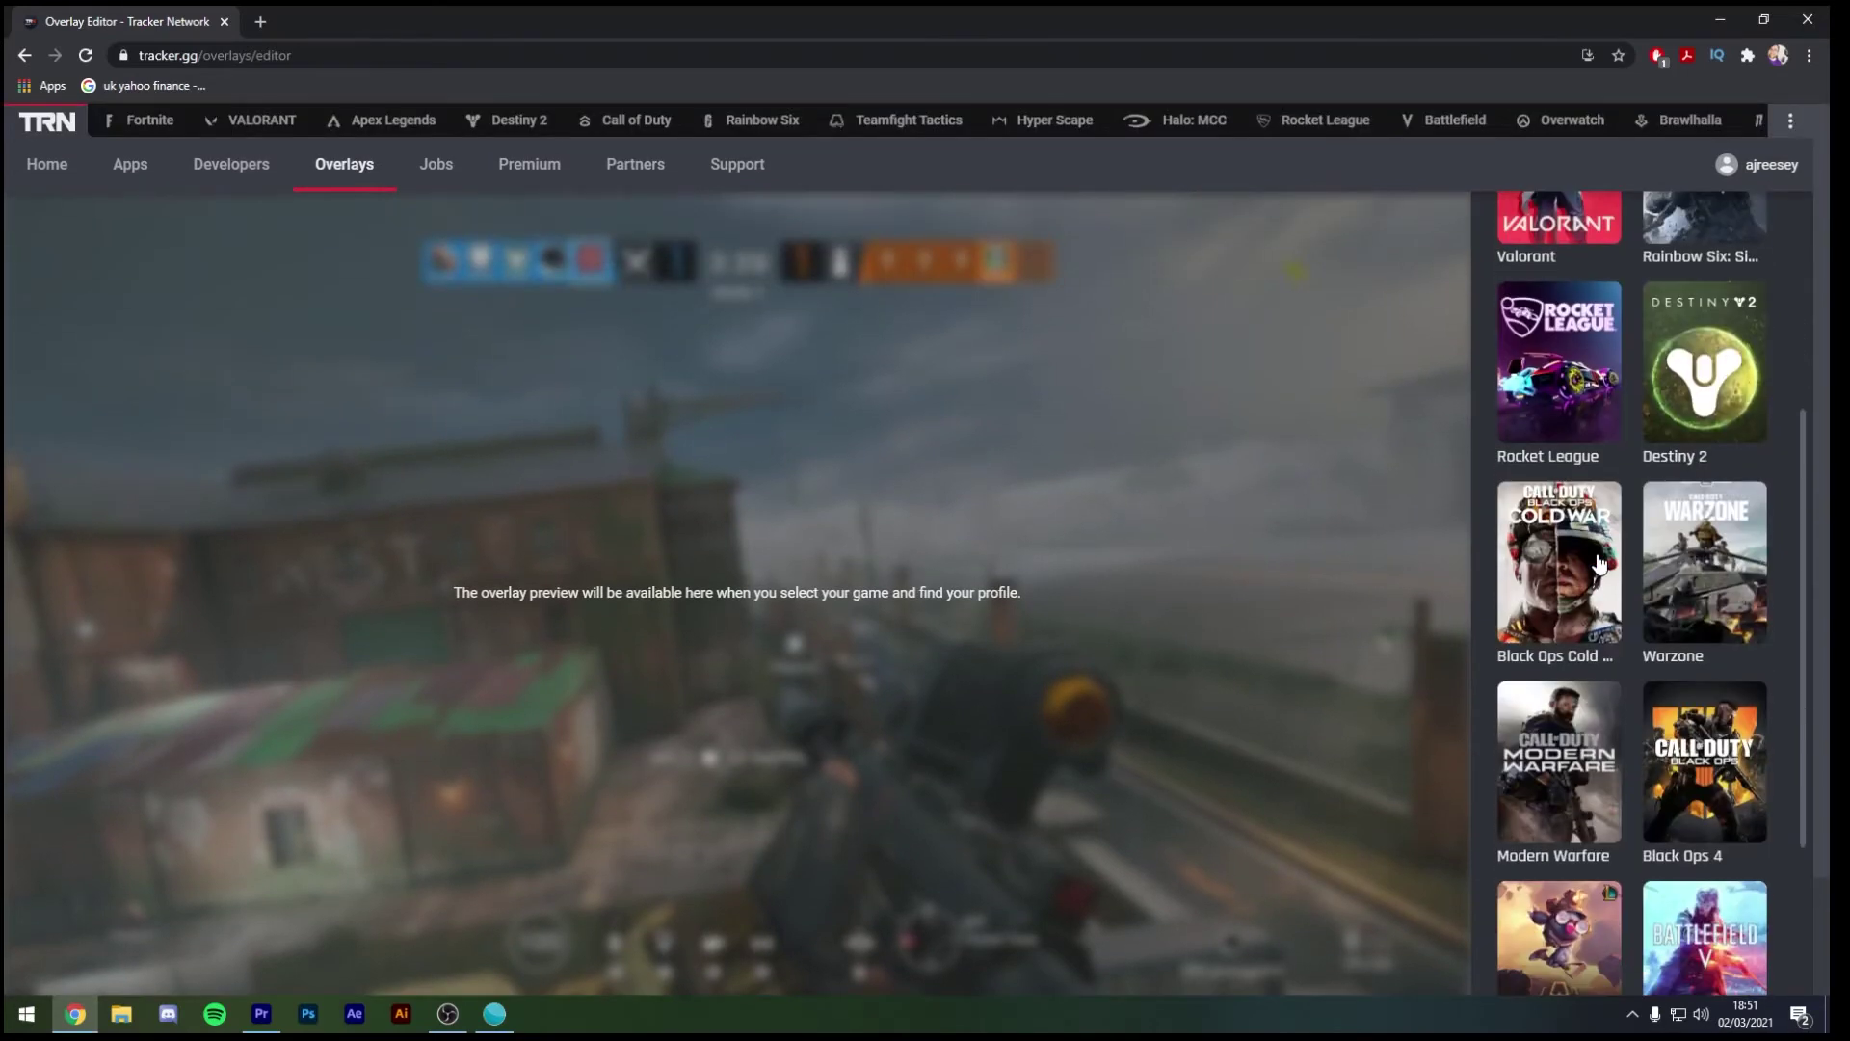
{"action": "left_click", "coordinate": [1696, 564]}
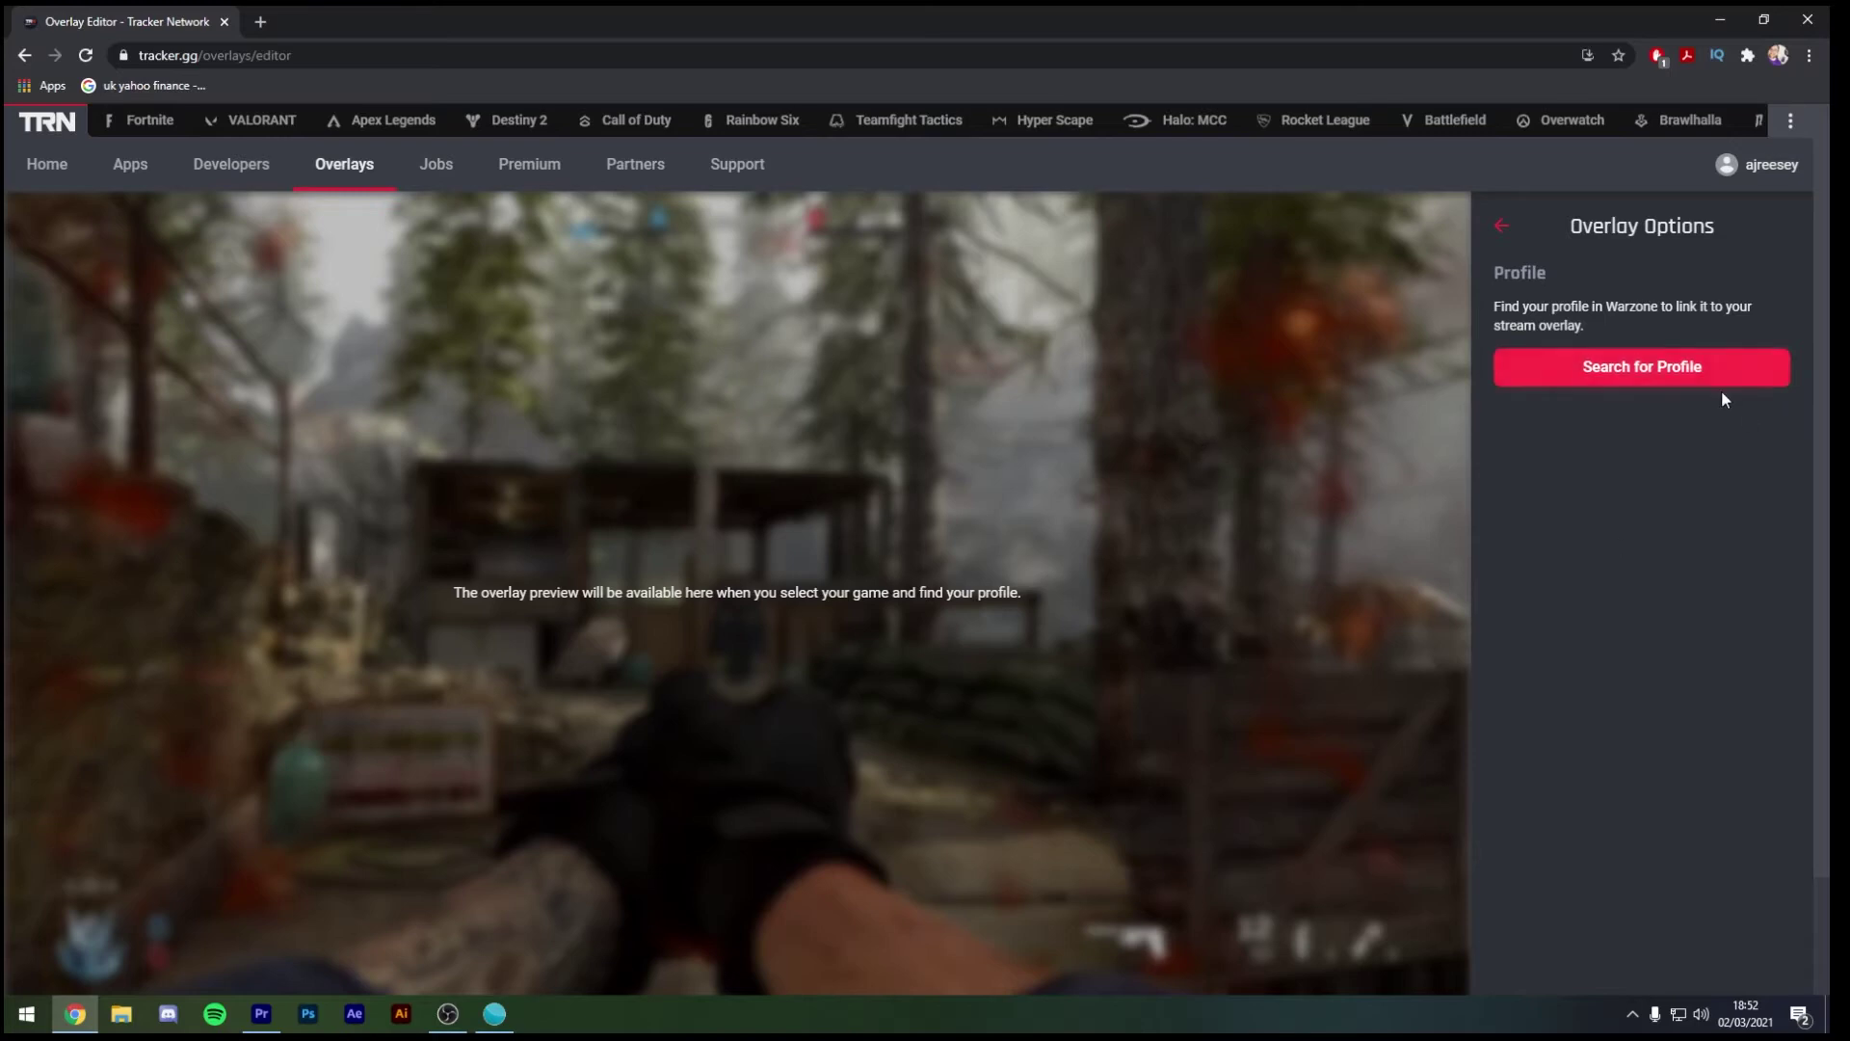
Link the recent Warzone player profile and set the overlay variant to Horizontal Banner.
{"action": "left_click", "coordinate": [1666, 370]}
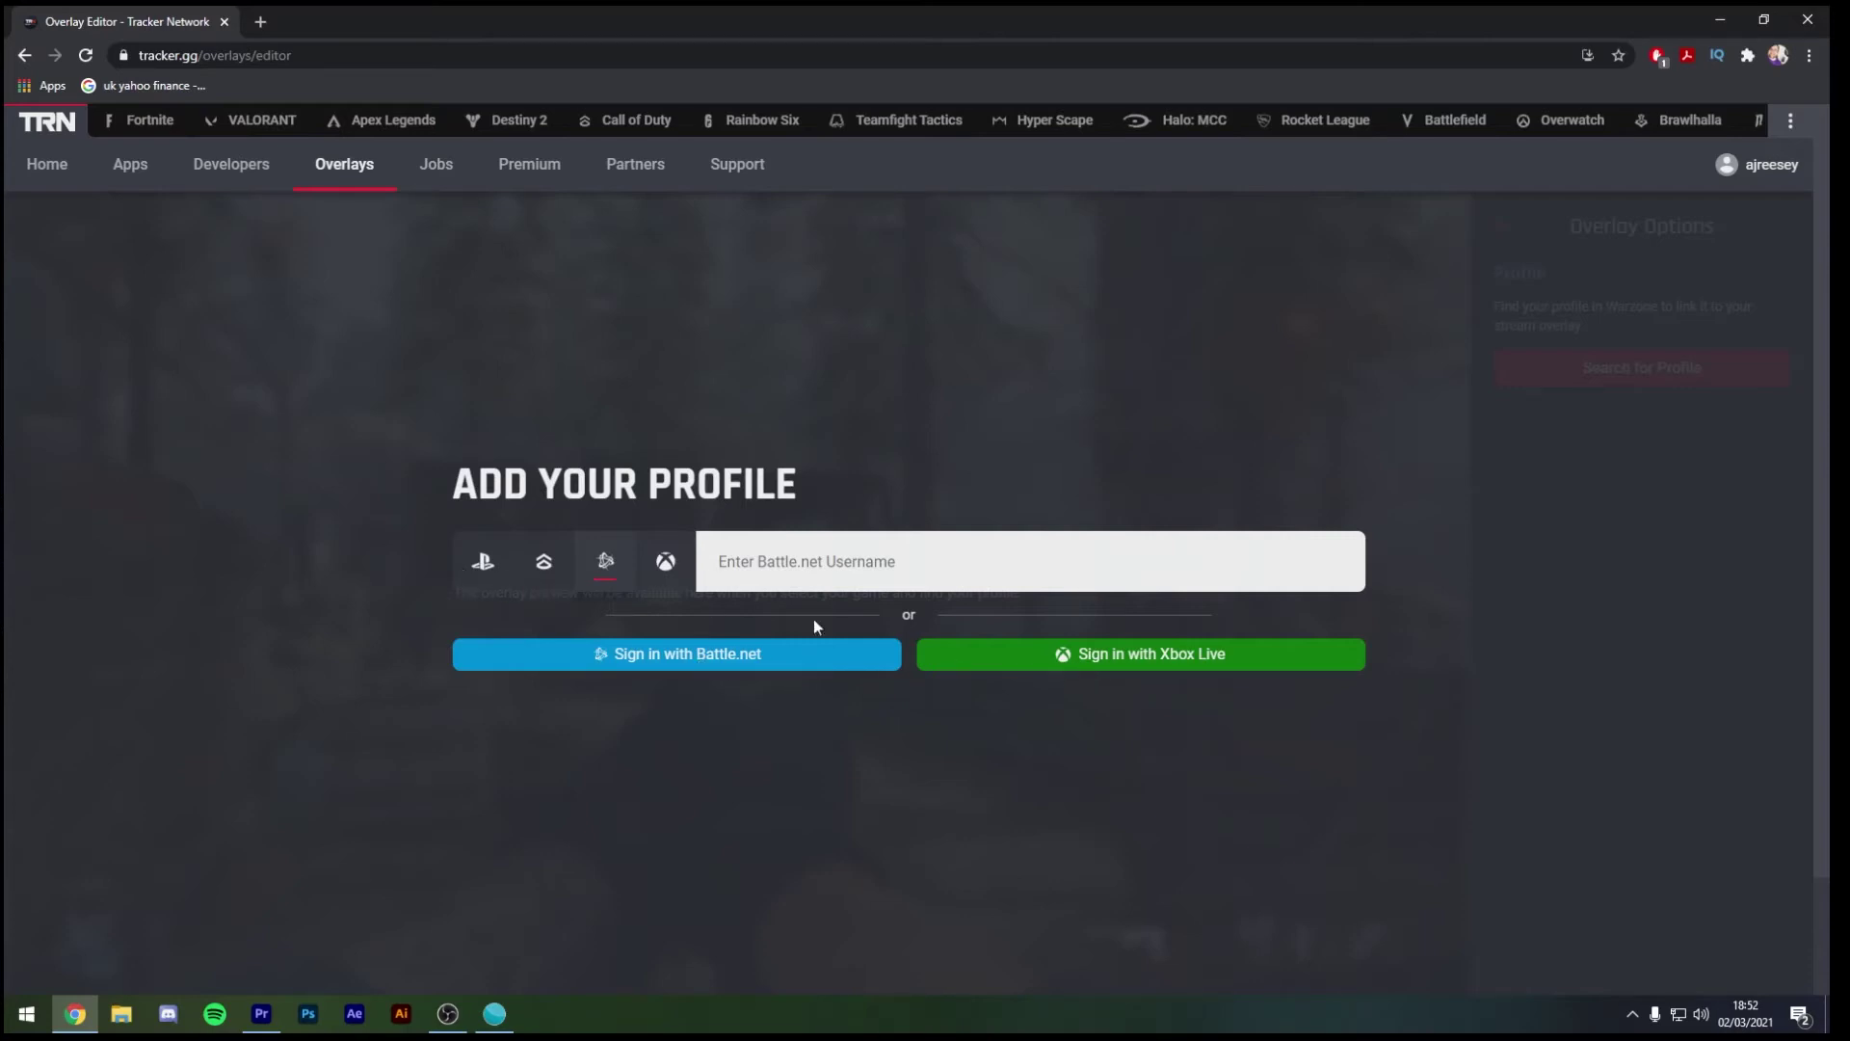
{"action": "left_click", "coordinate": [809, 562]}
{"action": "left_click", "coordinate": [748, 614]}
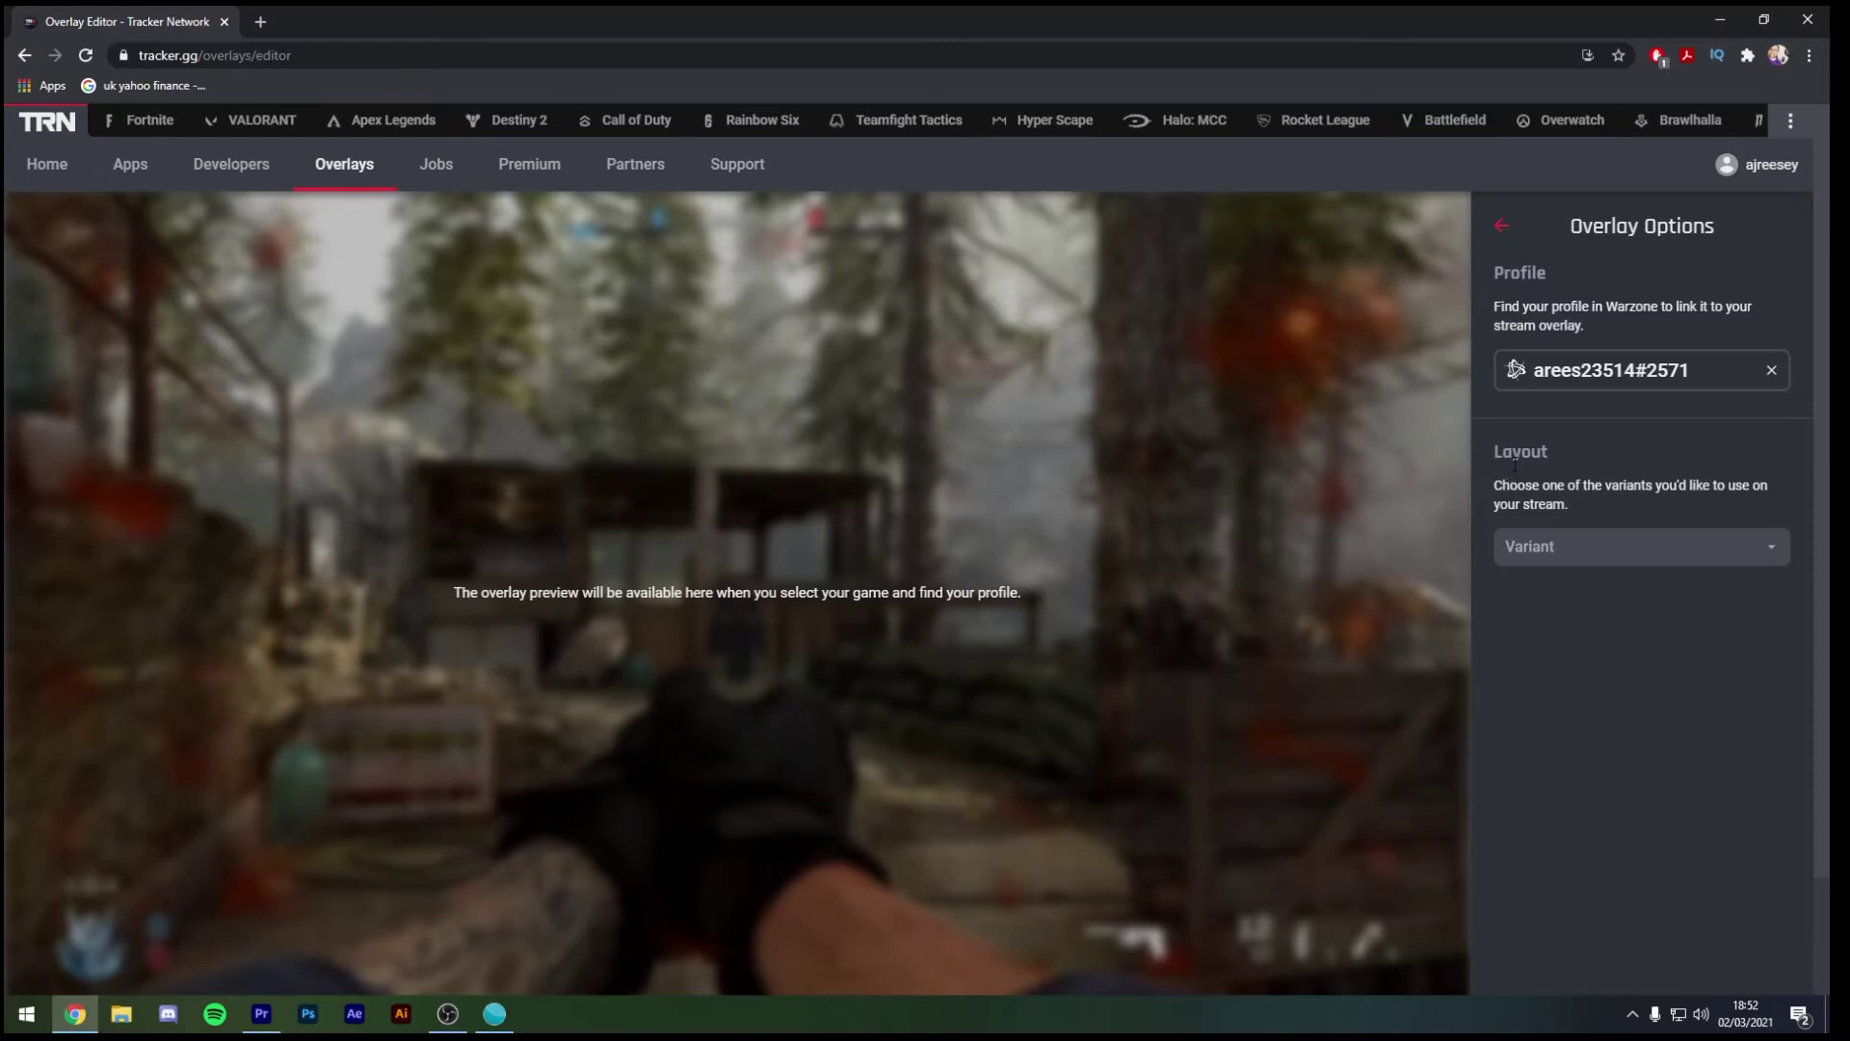
{"action": "left_click", "coordinate": [1551, 564]}
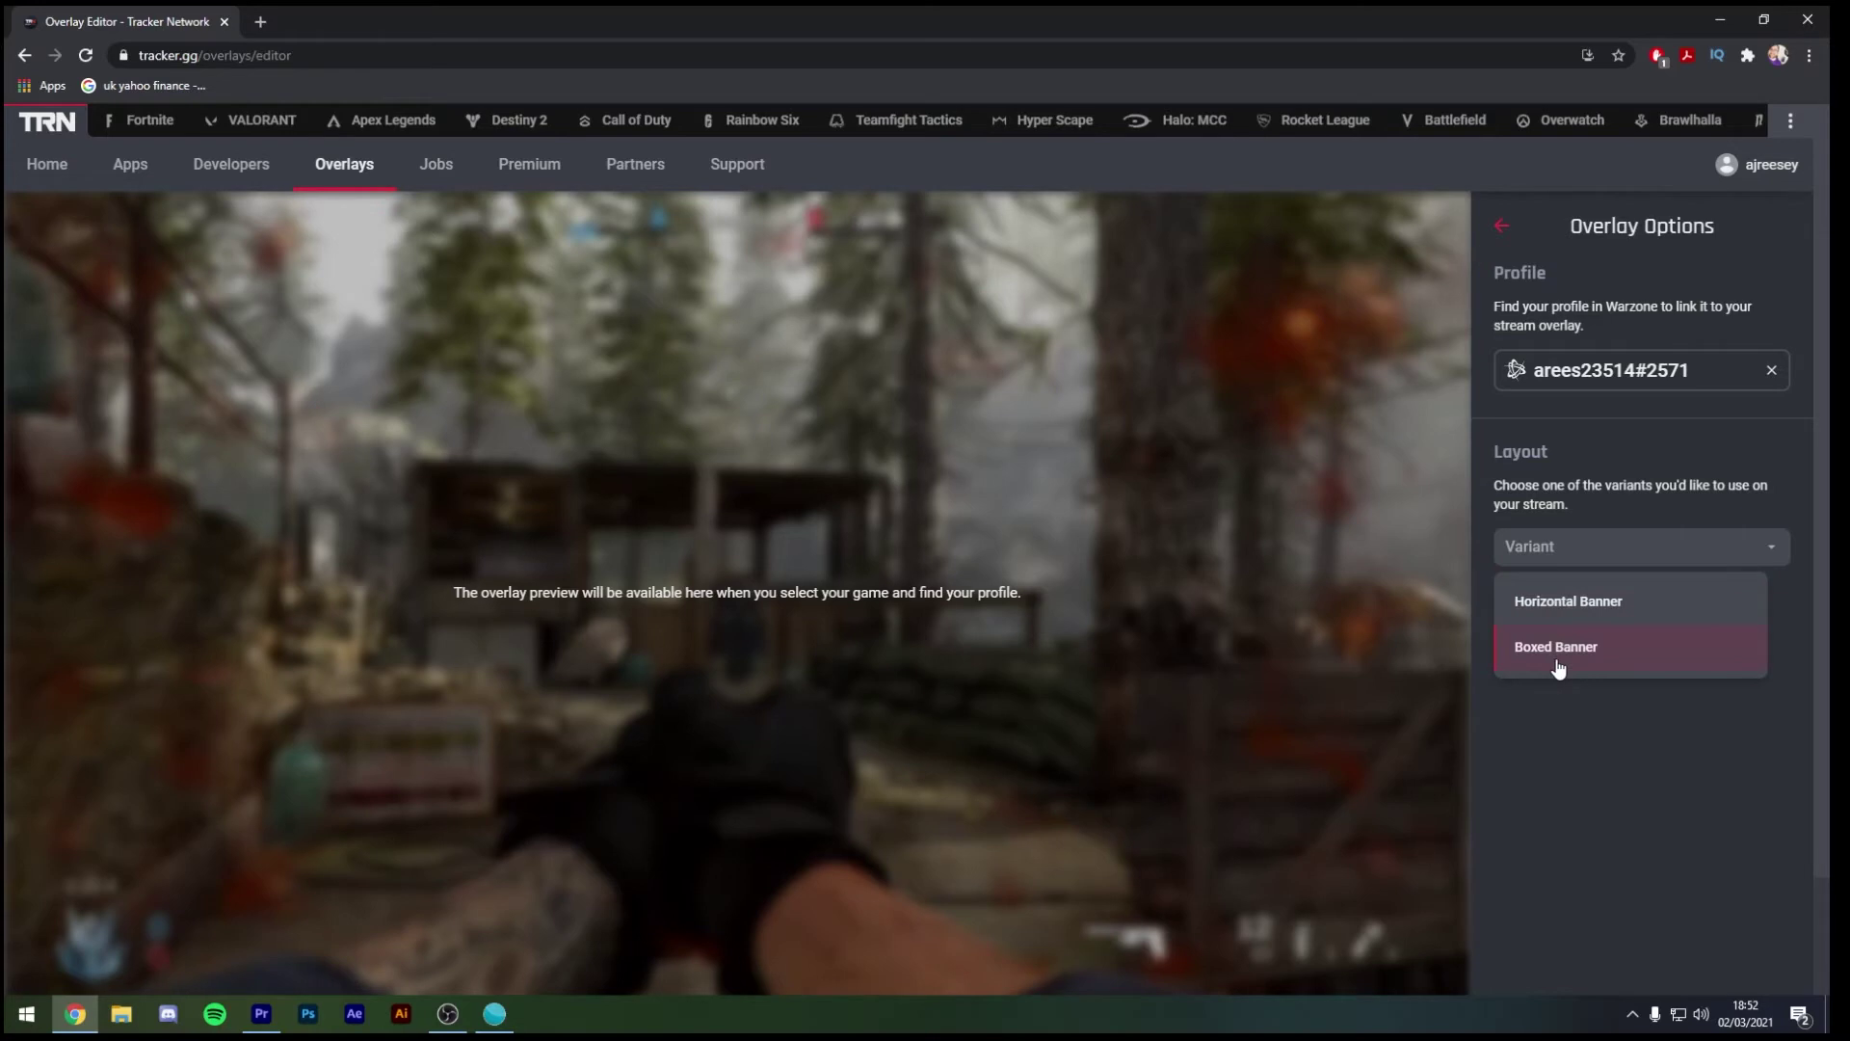
{"action": "left_click", "coordinate": [1553, 605]}
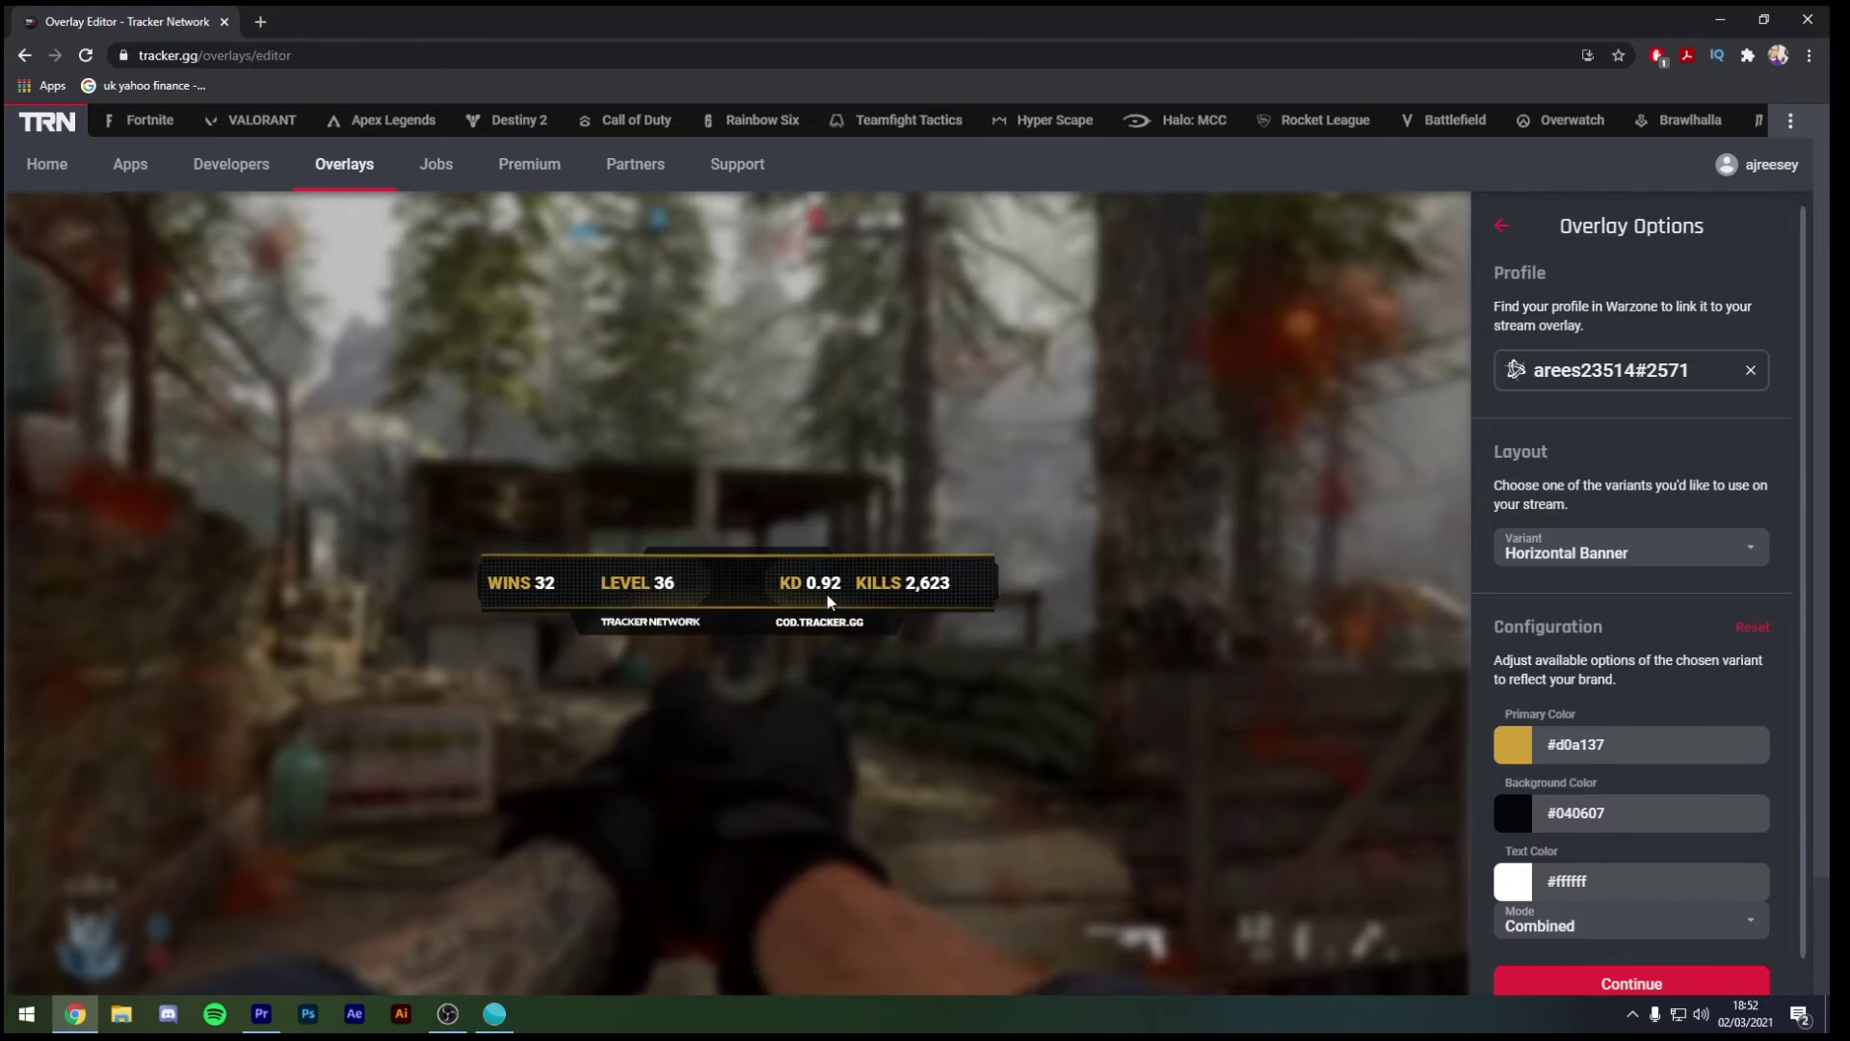
Set the overlay's primary colour to the red preset #D0021BFF.
{"action": "scroll", "coordinate": [1559, 599], "scroll_direction": "down", "scroll_amount": 1}
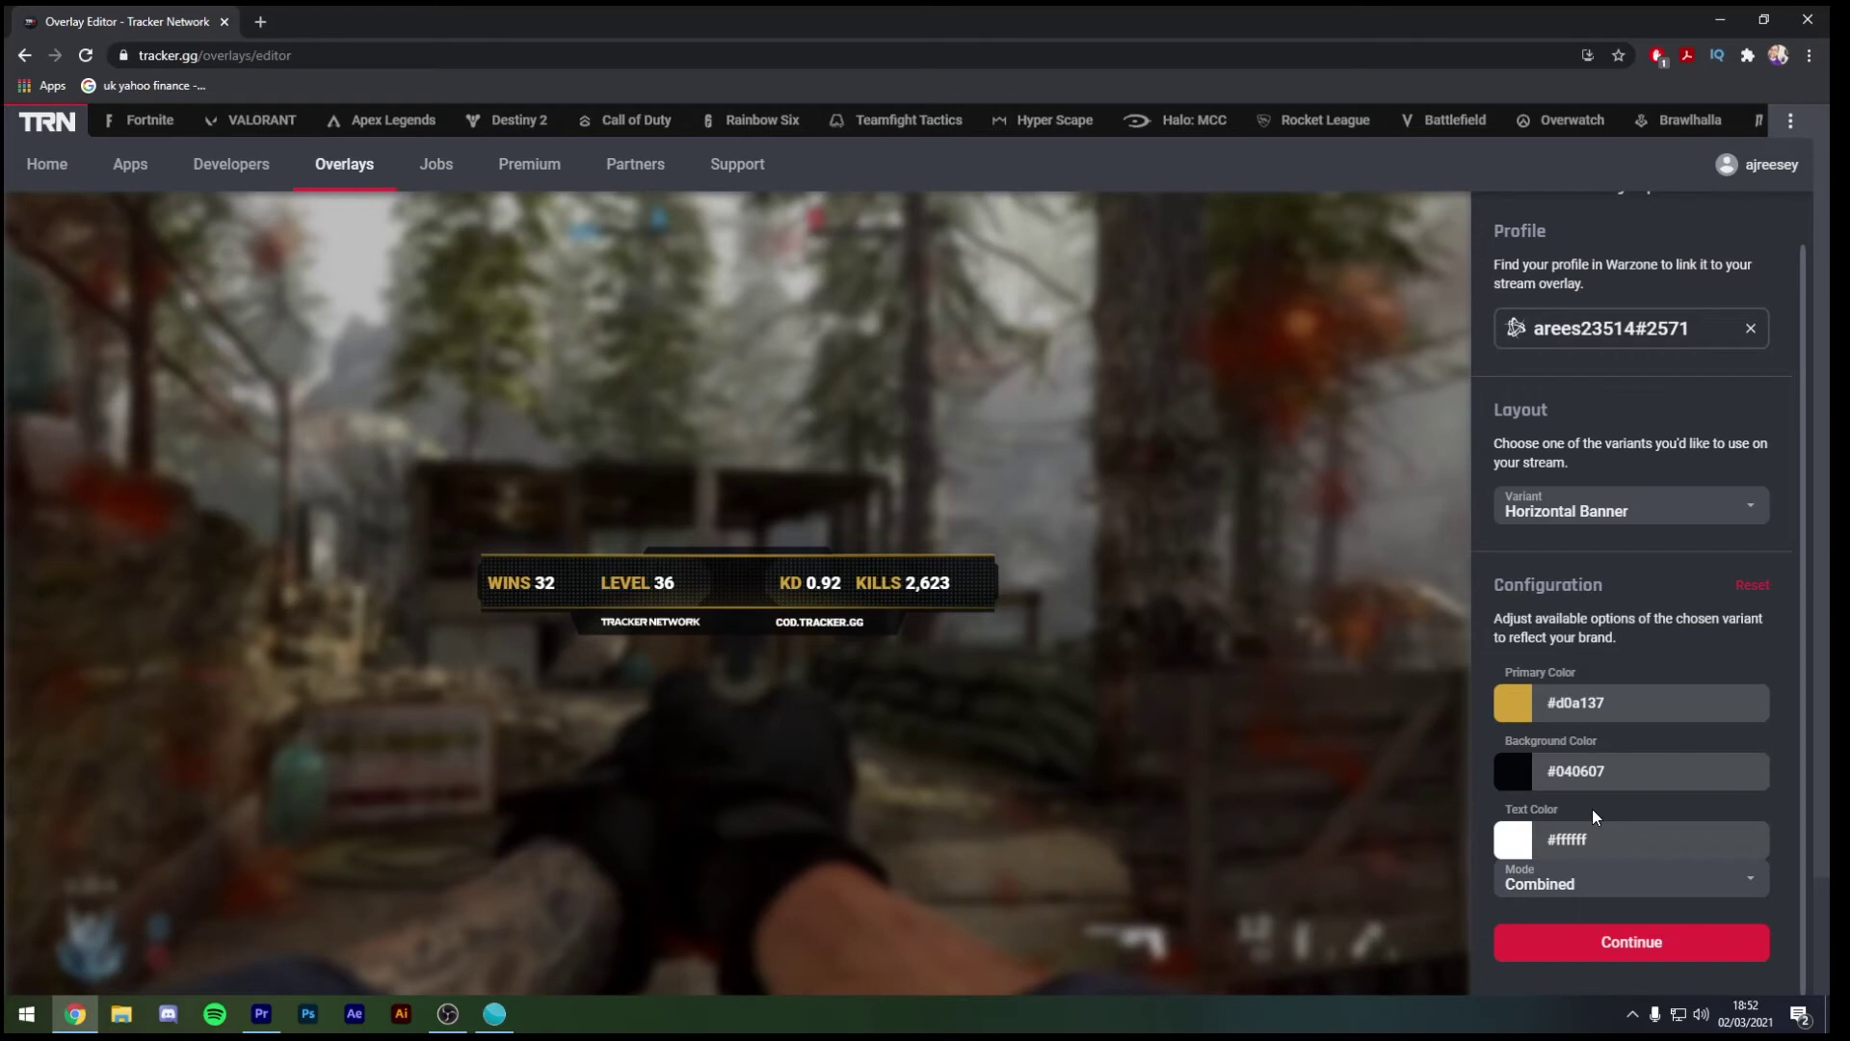
{"action": "left_click", "coordinate": [1587, 706]}
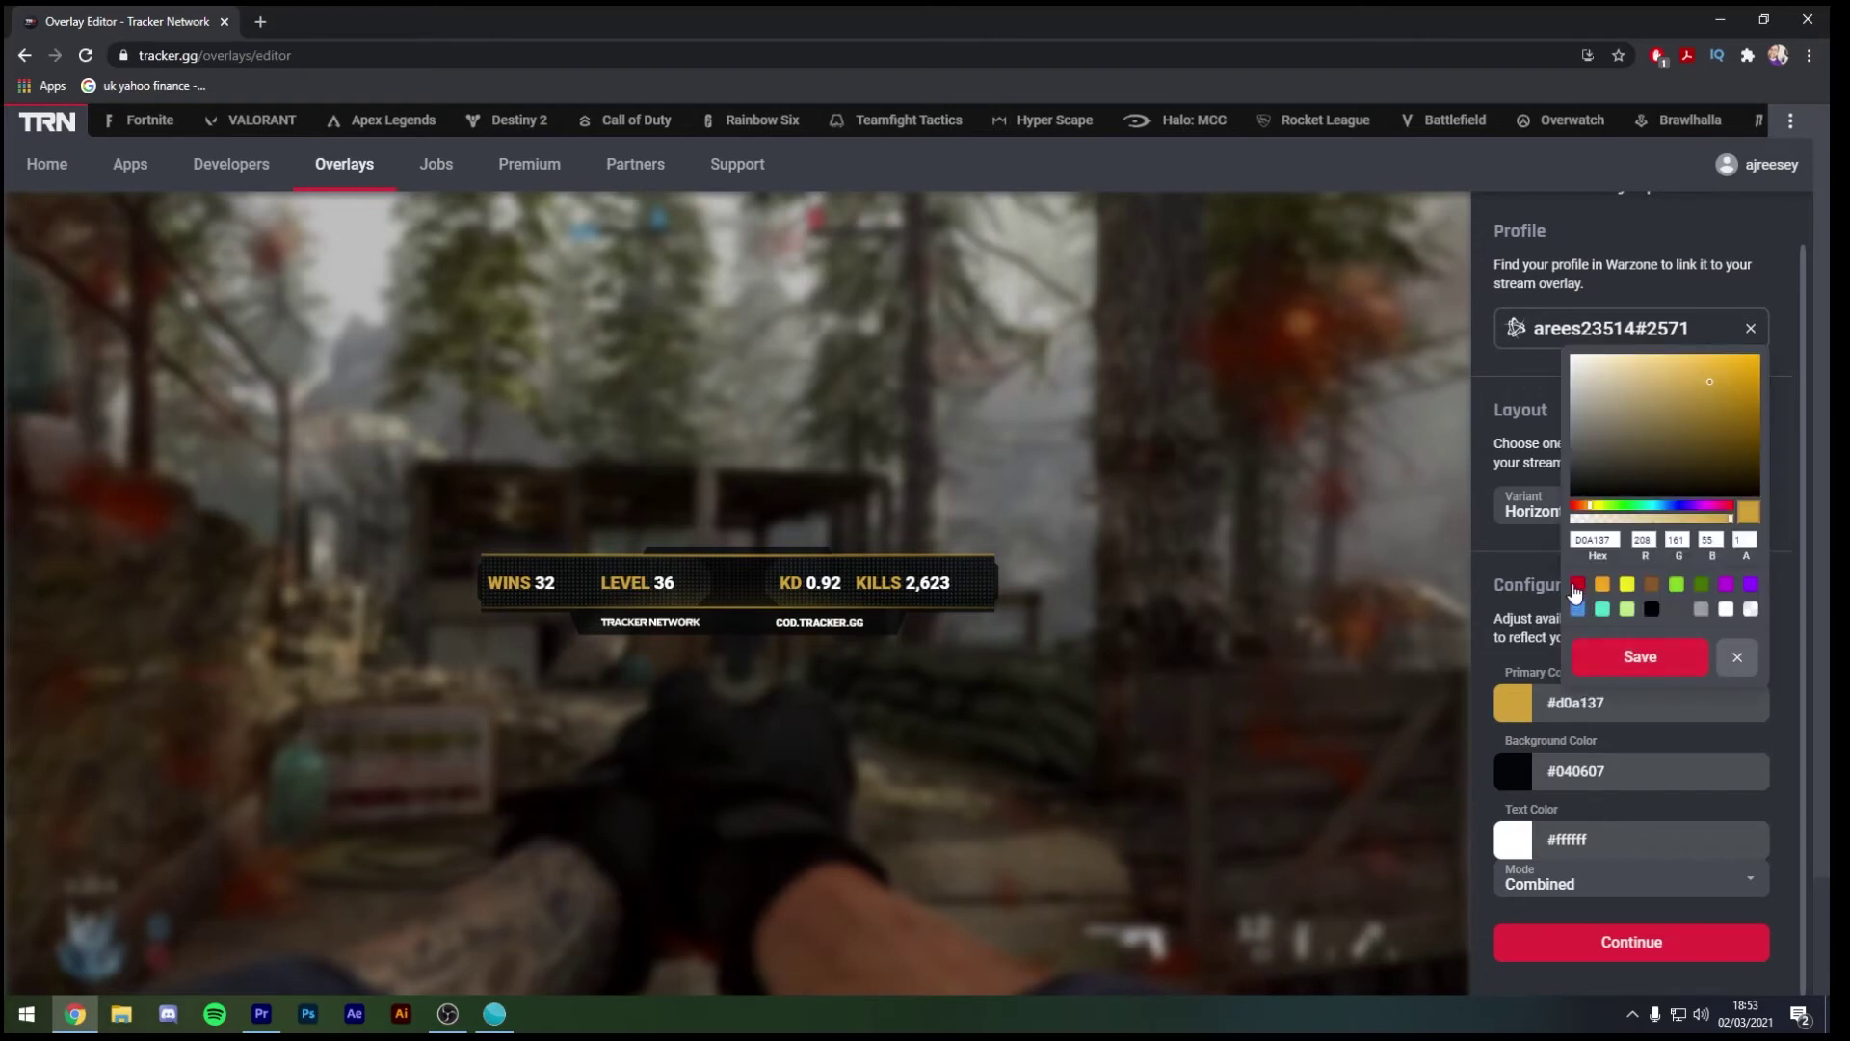
{"action": "left_click", "coordinate": [1577, 585]}
{"action": "left_click", "coordinate": [1640, 657]}
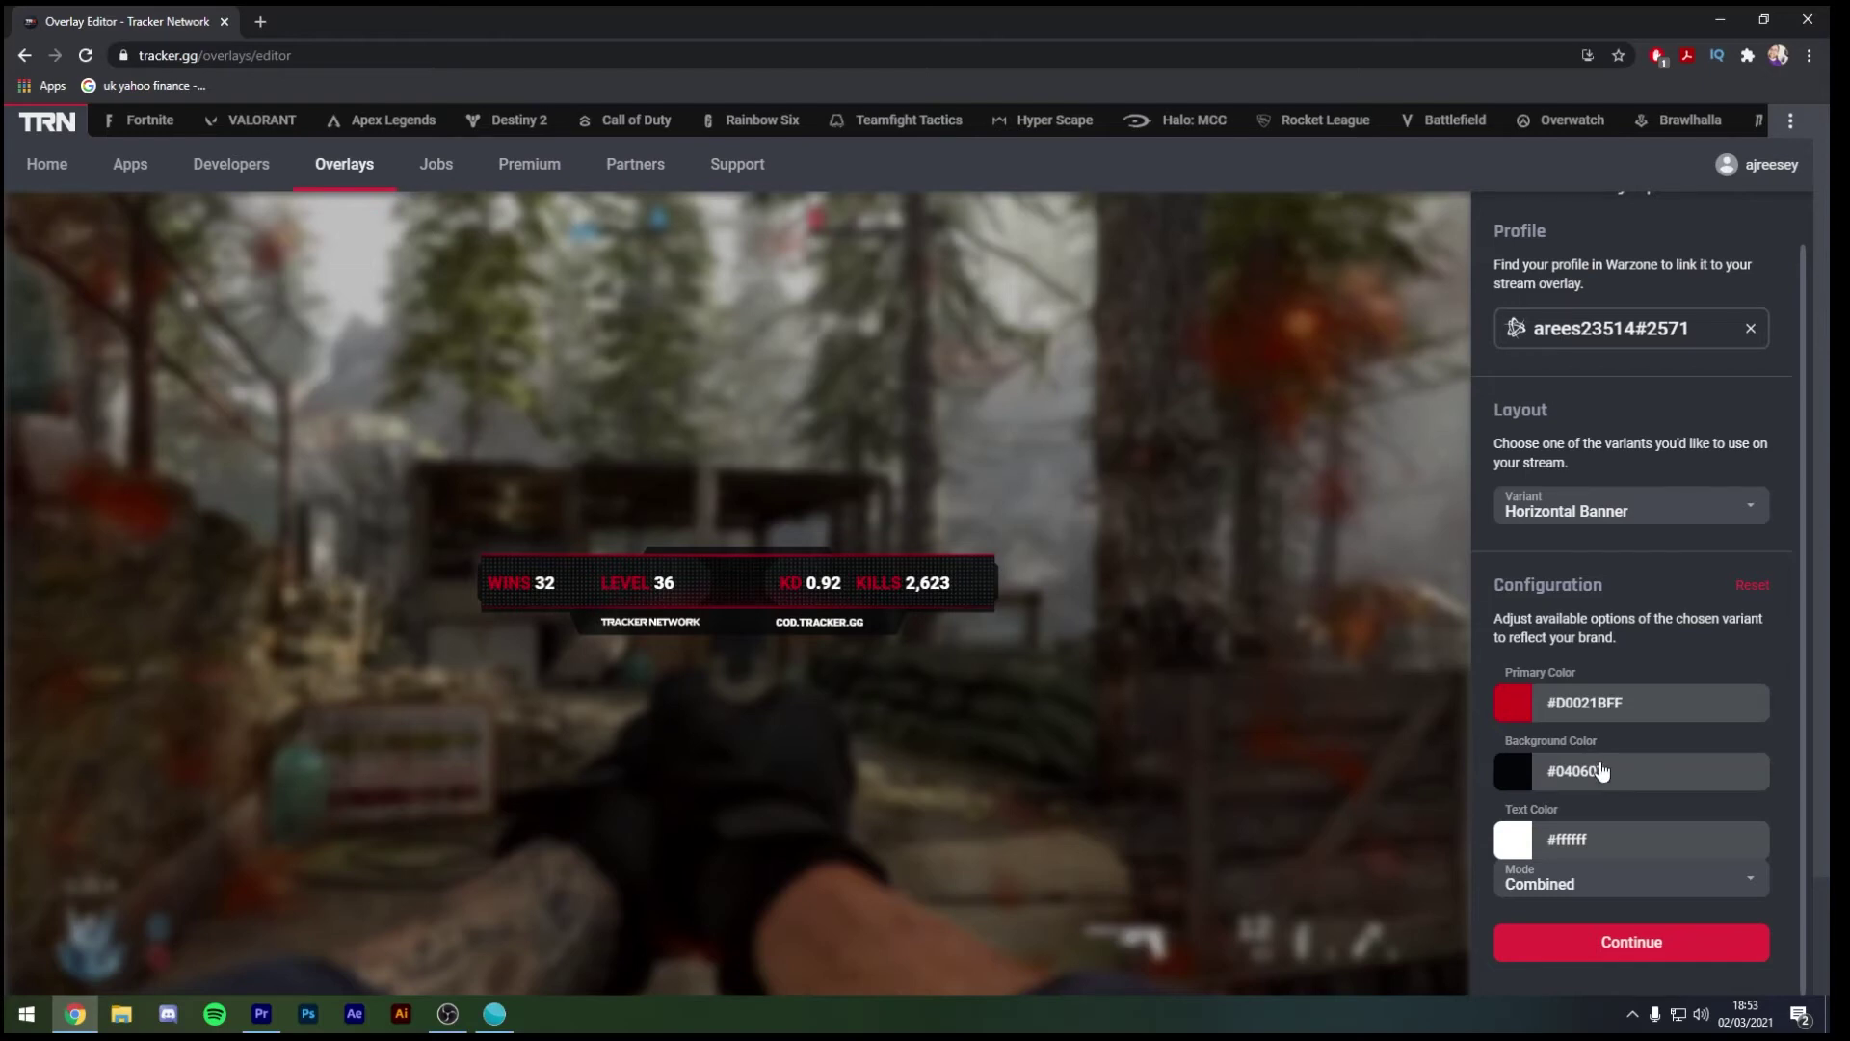
Try the Boxed Banner layout variant for the overlay.
{"action": "left_click", "coordinate": [1652, 517]}
{"action": "left_click", "coordinate": [1590, 614]}
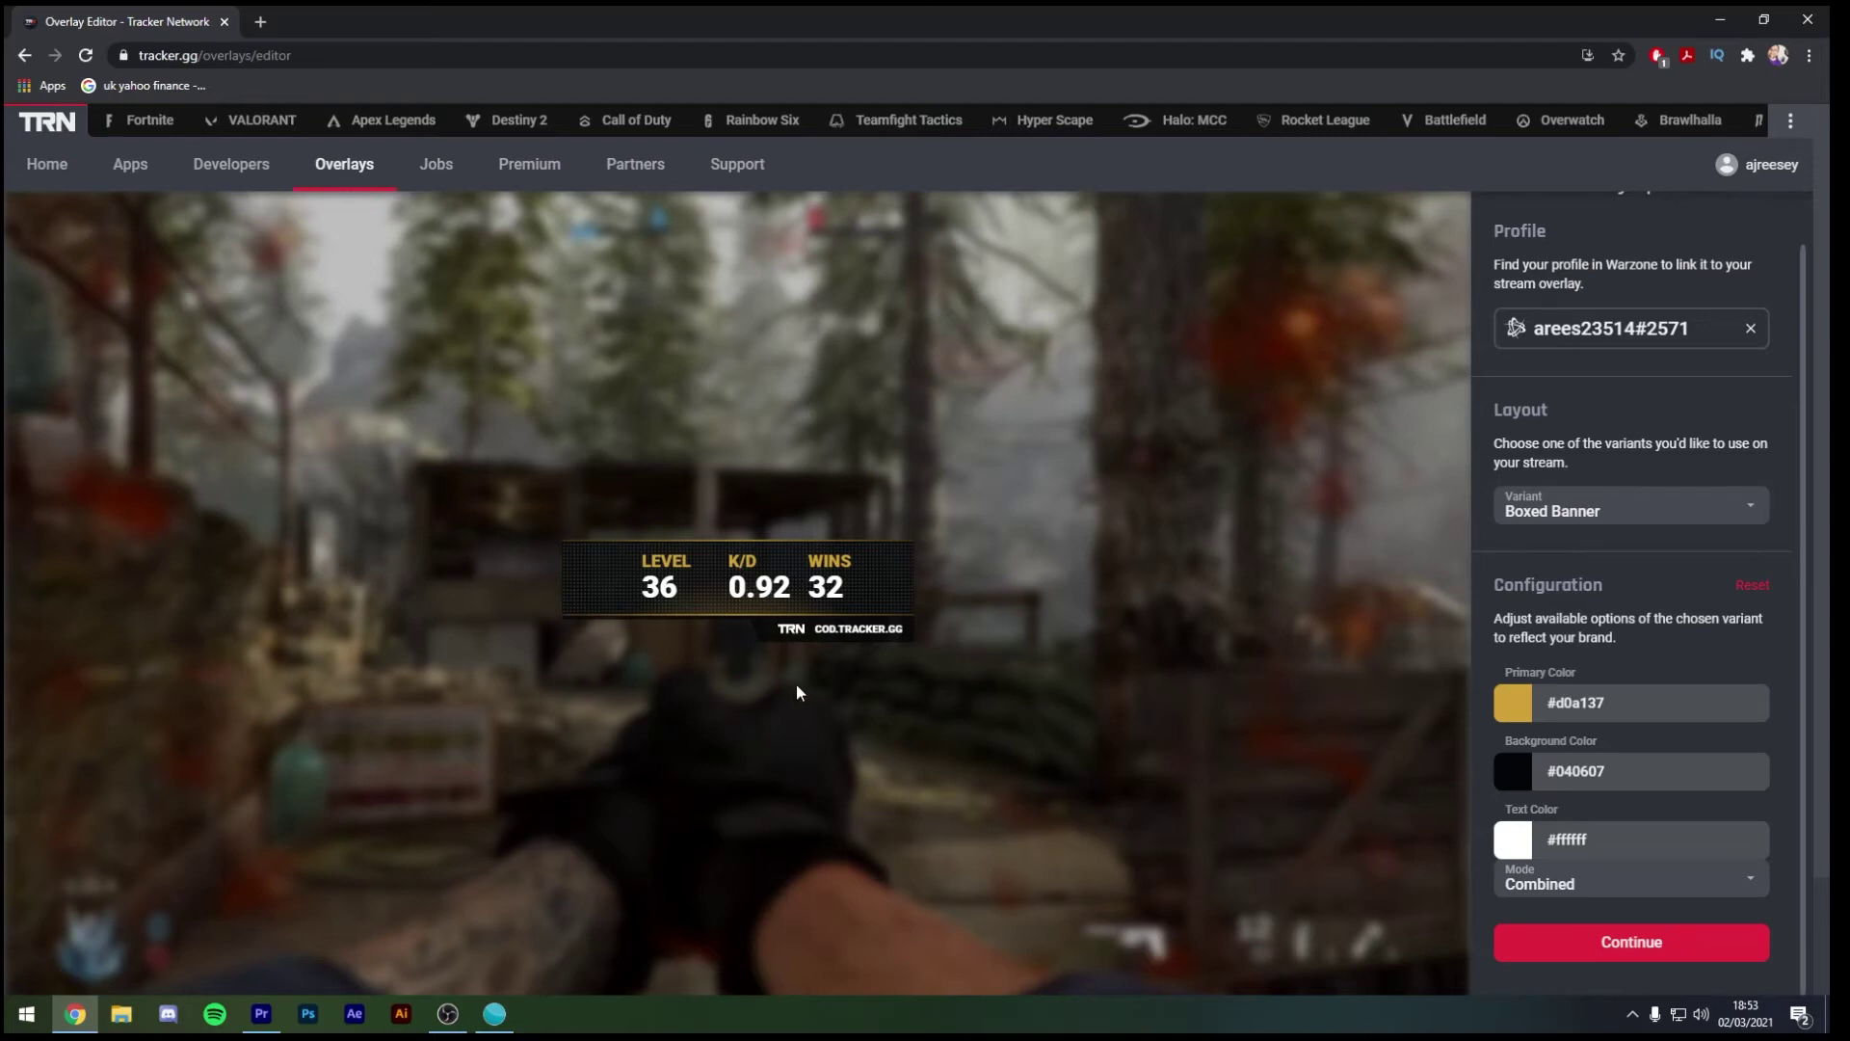
{"action": "scroll", "coordinate": [1547, 721], "scroll_direction": "down", "scroll_amount": 3}
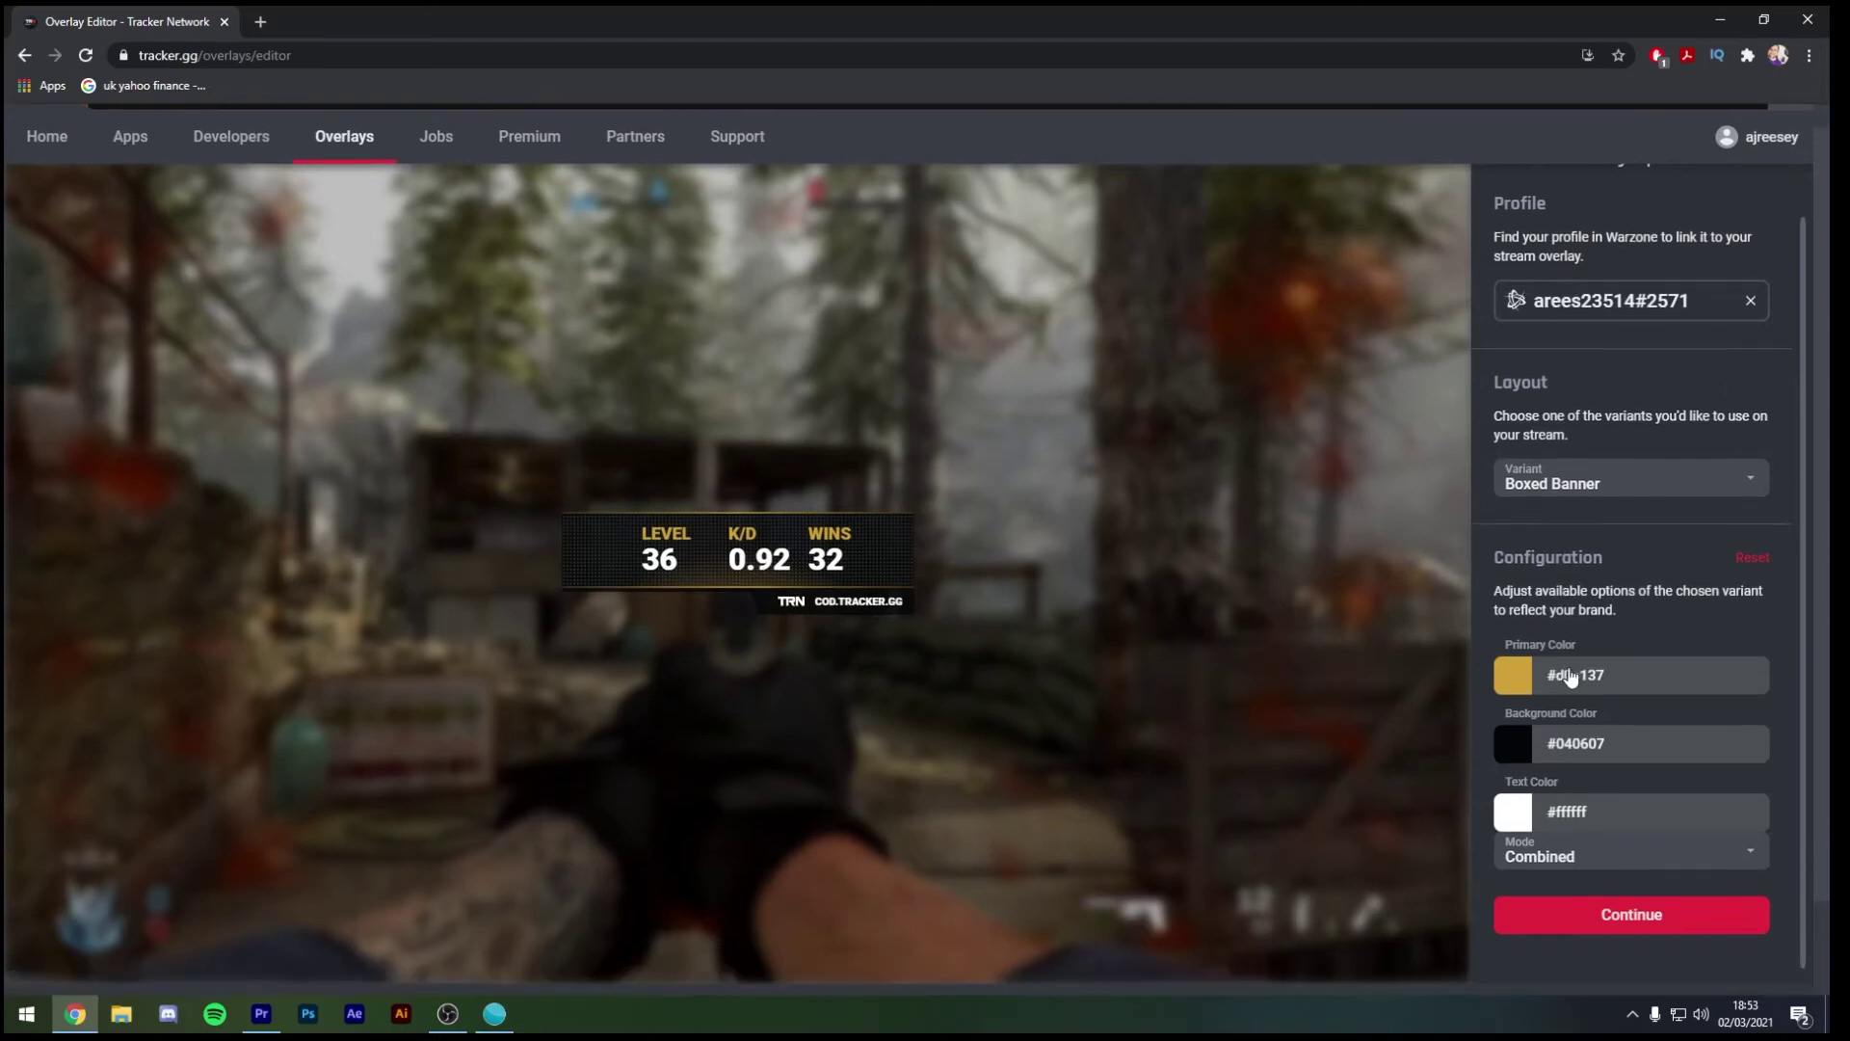
{"action": "scroll", "coordinate": [1570, 689], "scroll_direction": "up", "scroll_amount": 3}
{"action": "scroll", "coordinate": [984, 630], "scroll_direction": "up", "scroll_amount": 1}
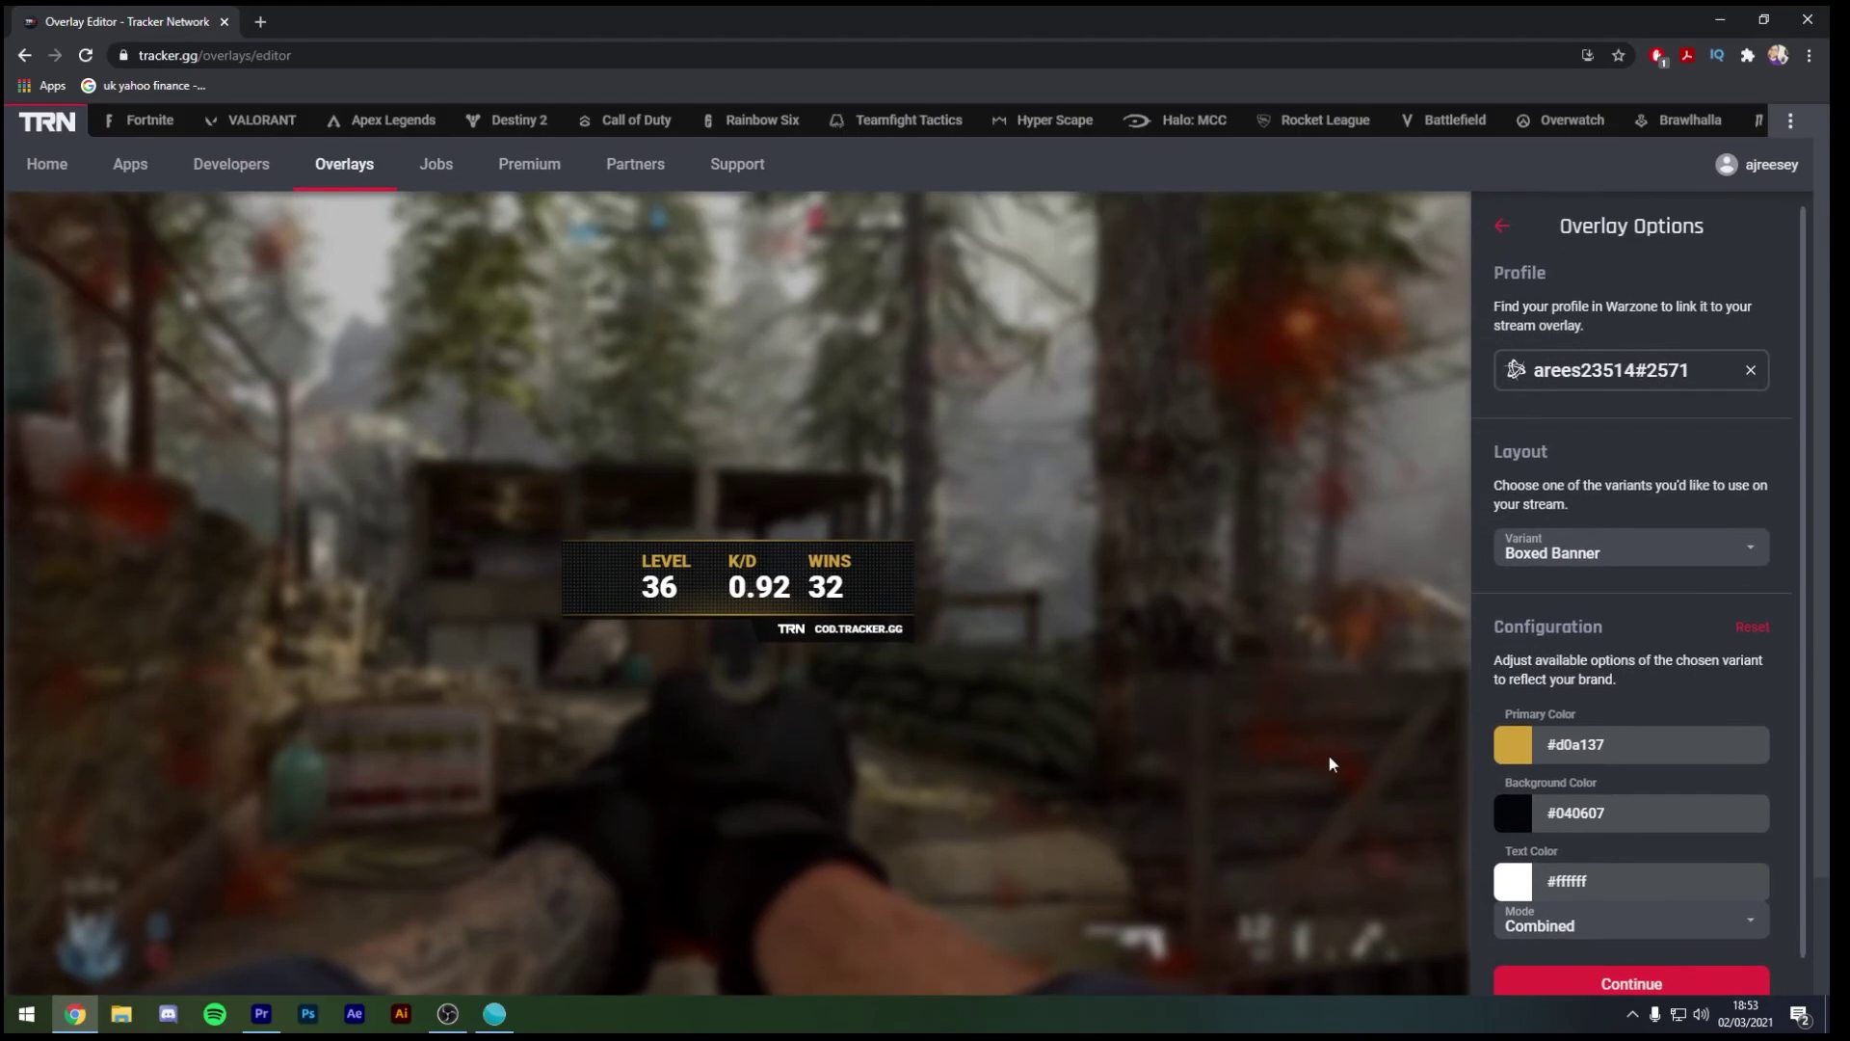
Switch back to Horizontal Banner and reapply the red #D0021BFF primary colour.
{"action": "left_click", "coordinate": [1616, 535]}
{"action": "left_click", "coordinate": [1609, 605]}
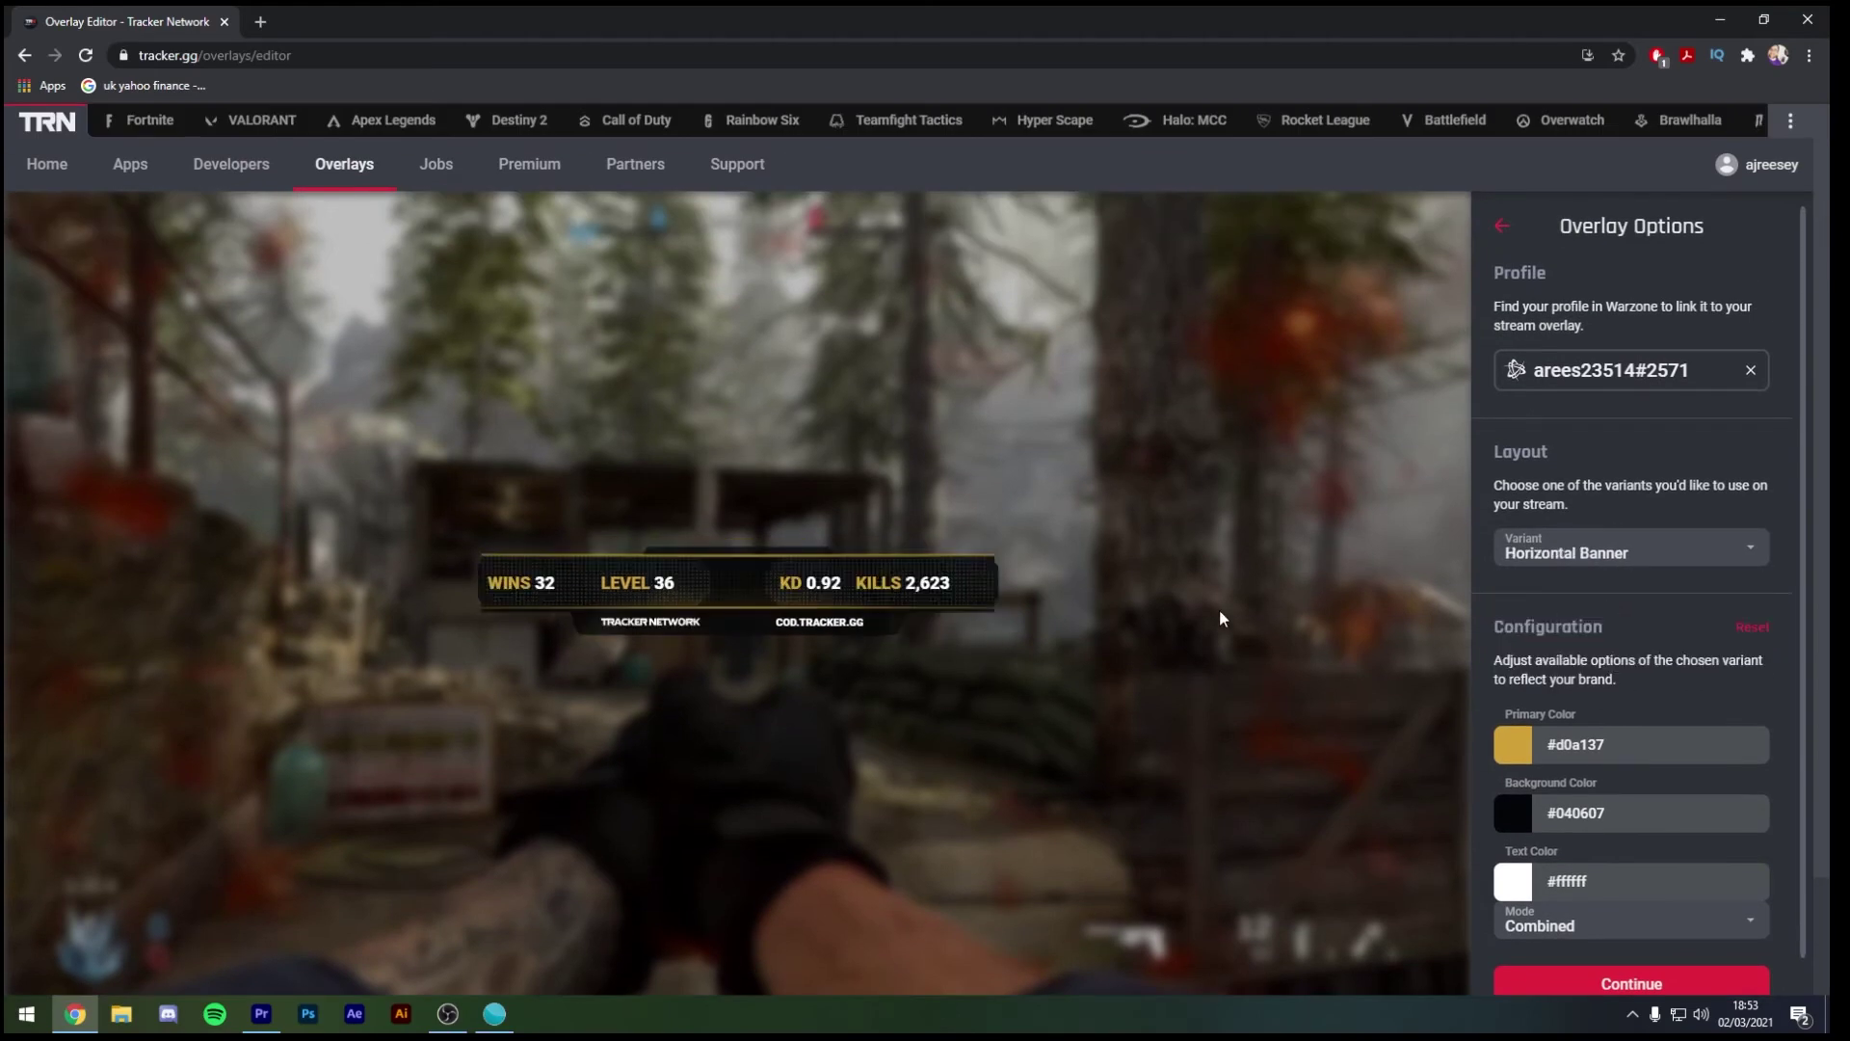
{"action": "left_click", "coordinate": [1595, 747]}
{"action": "left_click", "coordinate": [1587, 634]}
{"action": "left_click", "coordinate": [1638, 696]}
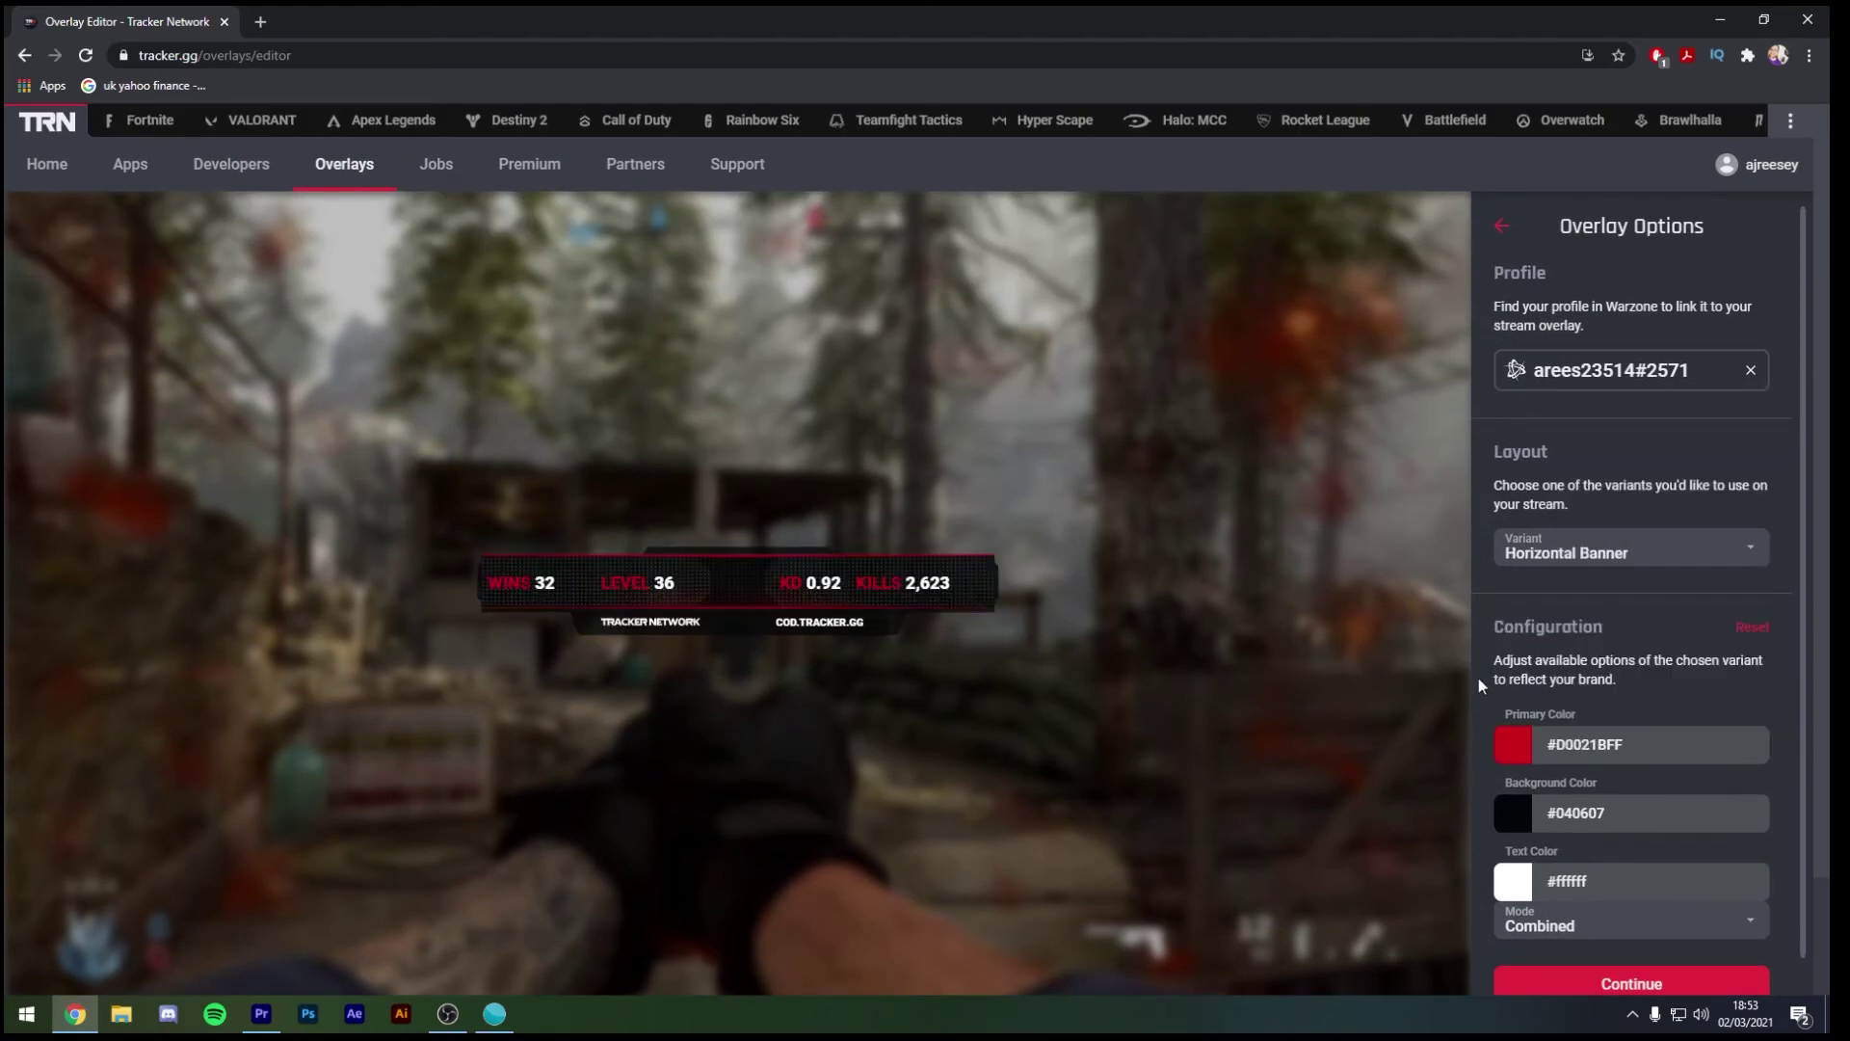
{"action": "scroll", "coordinate": [1638, 770], "scroll_direction": "down", "scroll_amount": 1}
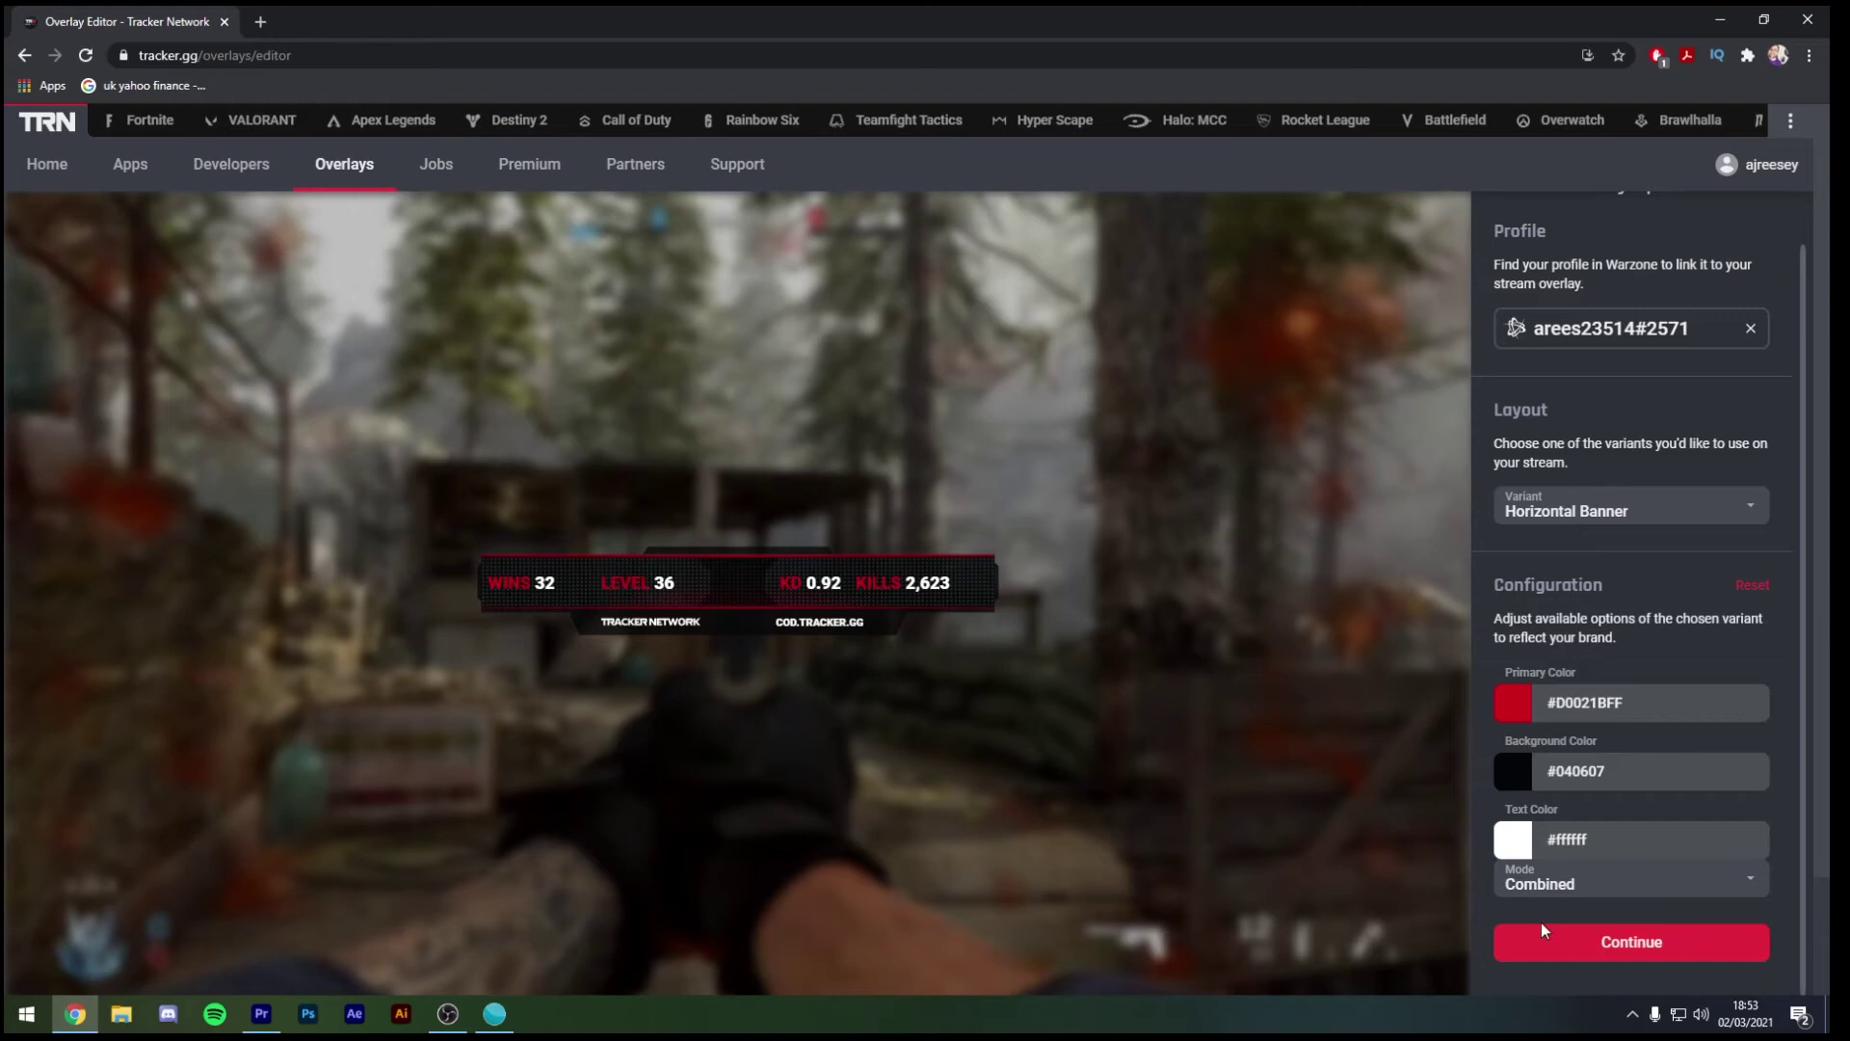
Generate the overlay URLs and copy the Streaming Software URL.
{"action": "left_click", "coordinate": [1595, 941]}
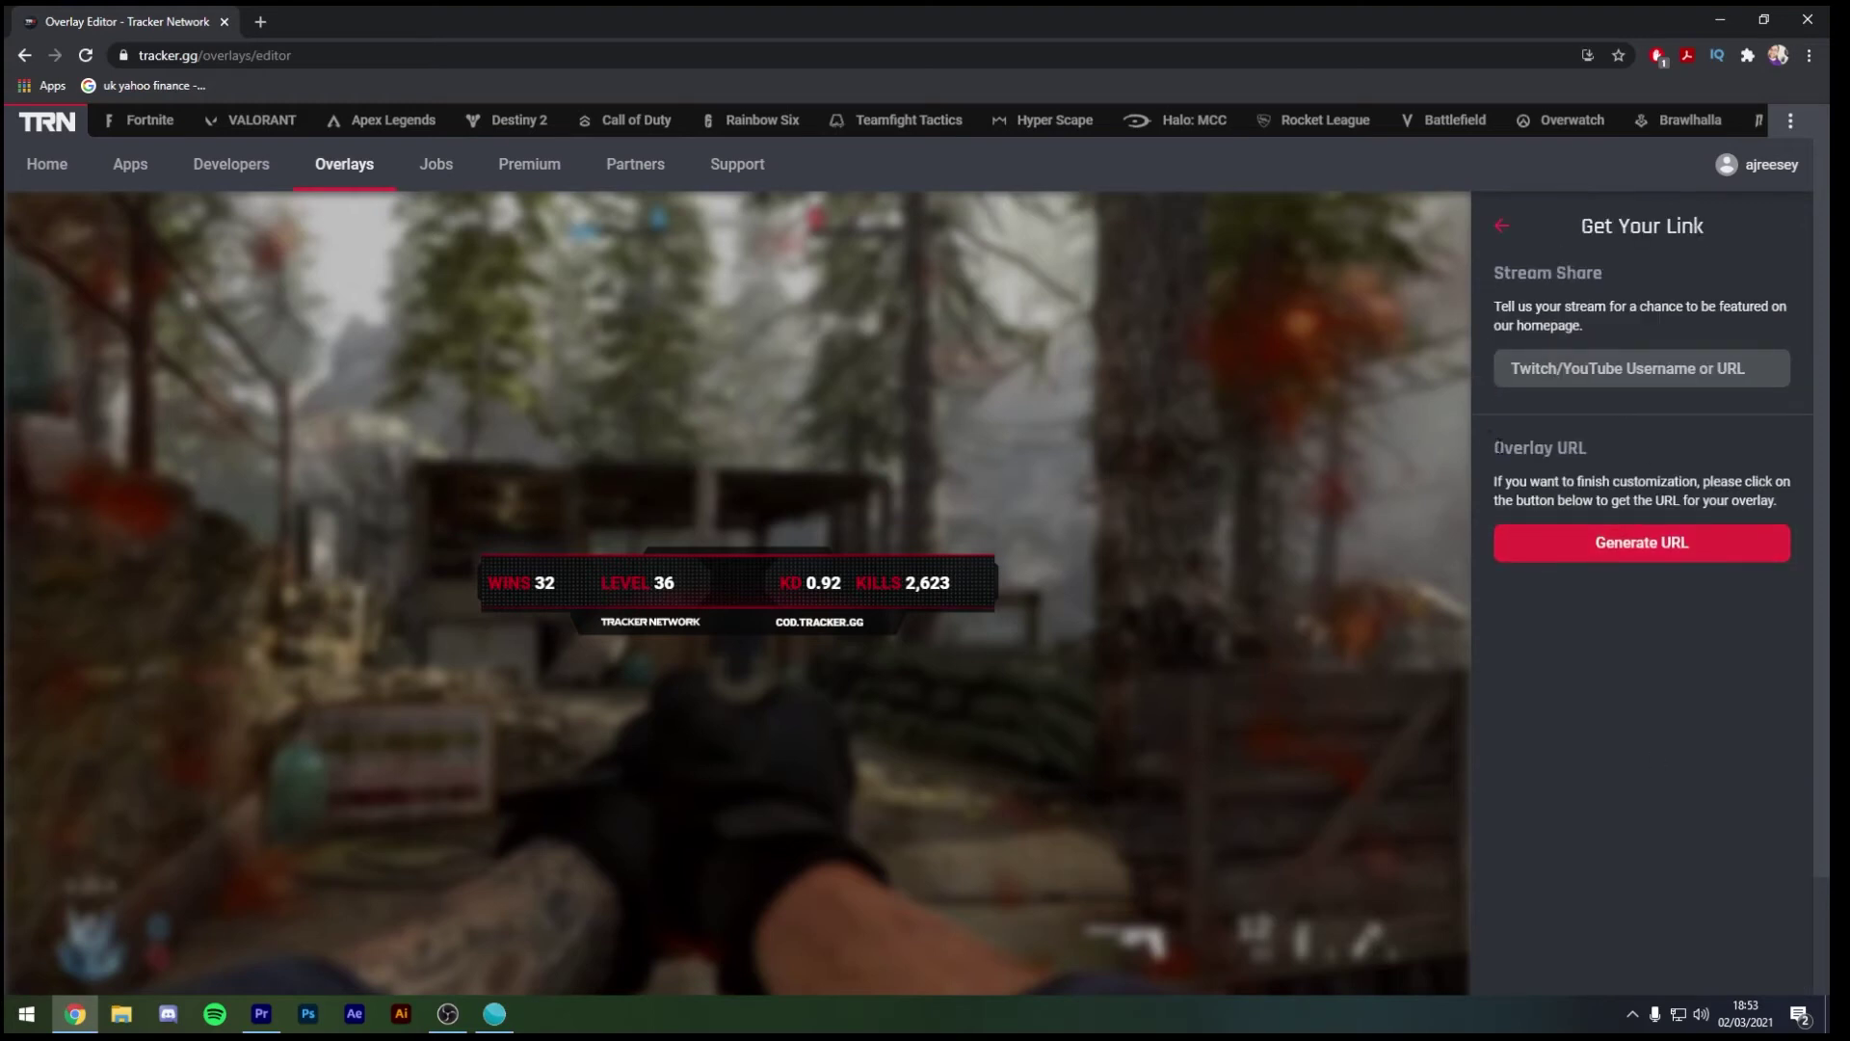
{"action": "left_click_drag", "start_coordinate": [1501, 448], "coordinate": [1614, 453]}
{"action": "left_click", "coordinate": [1580, 554]}
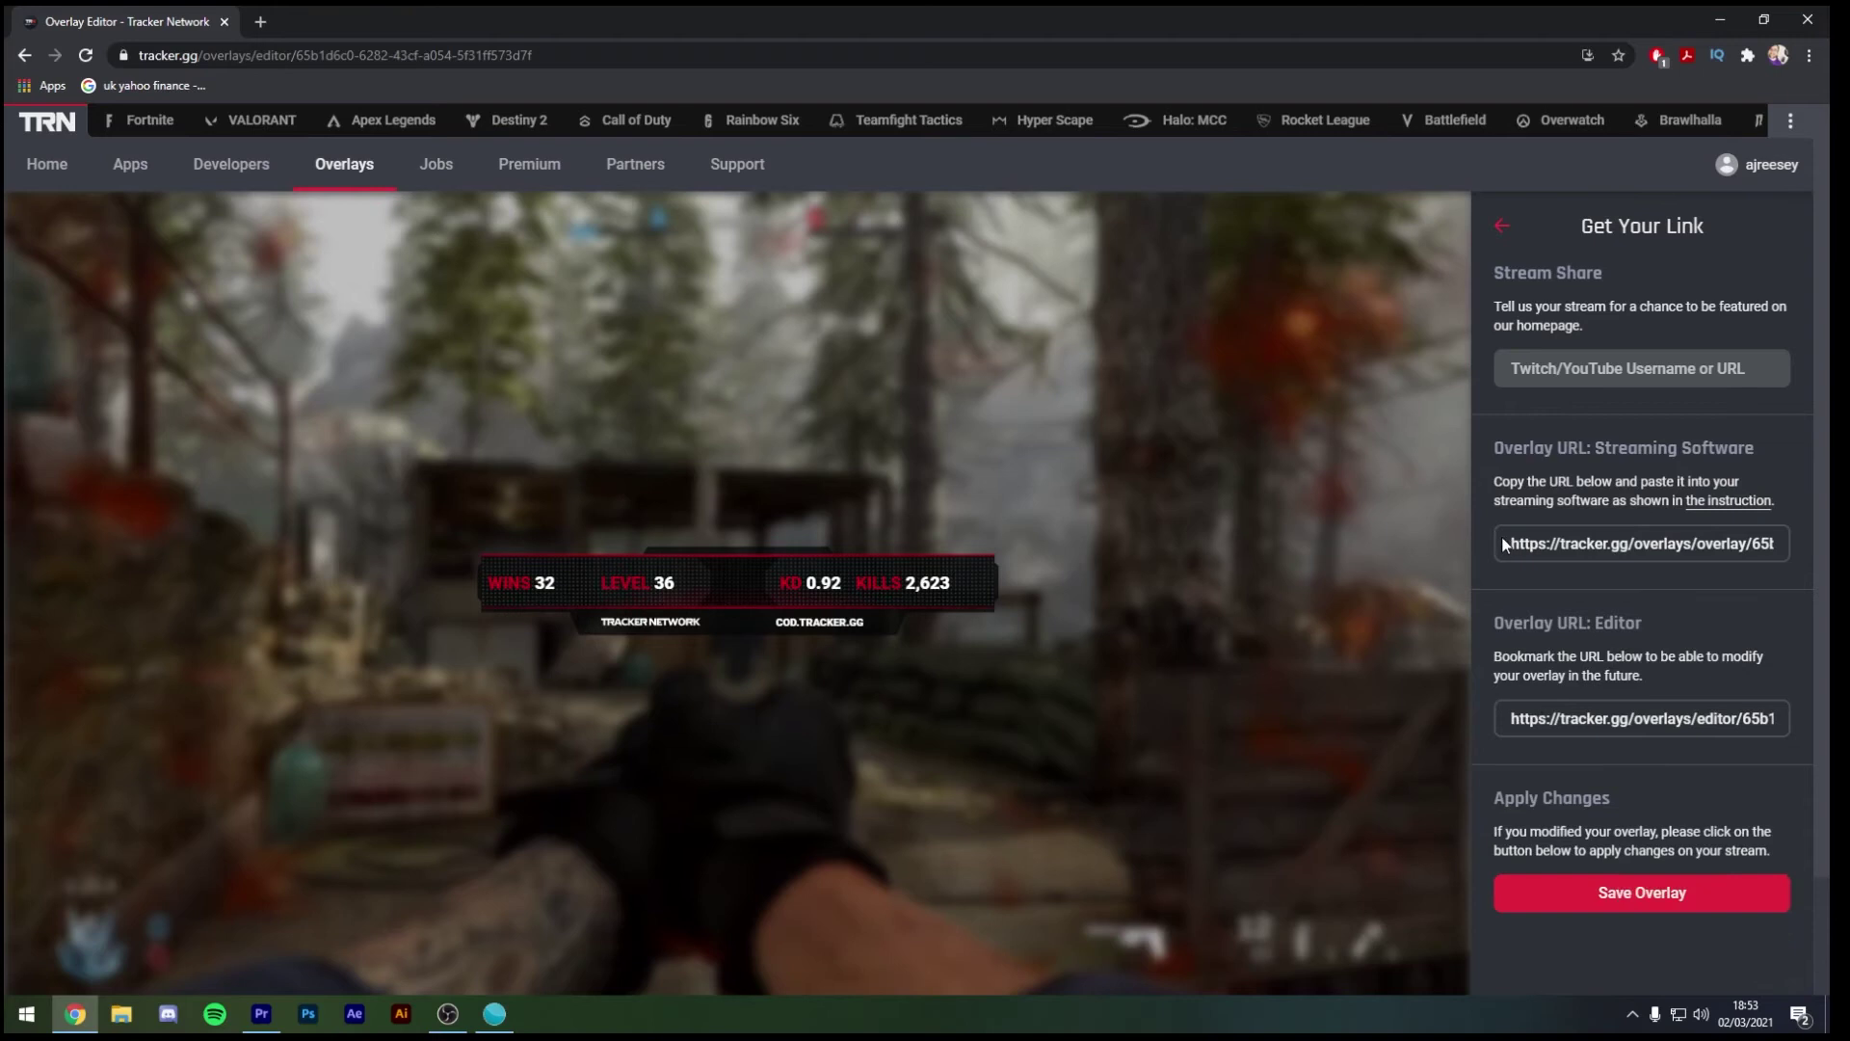
{"action": "left_click", "coordinate": [1512, 544]}
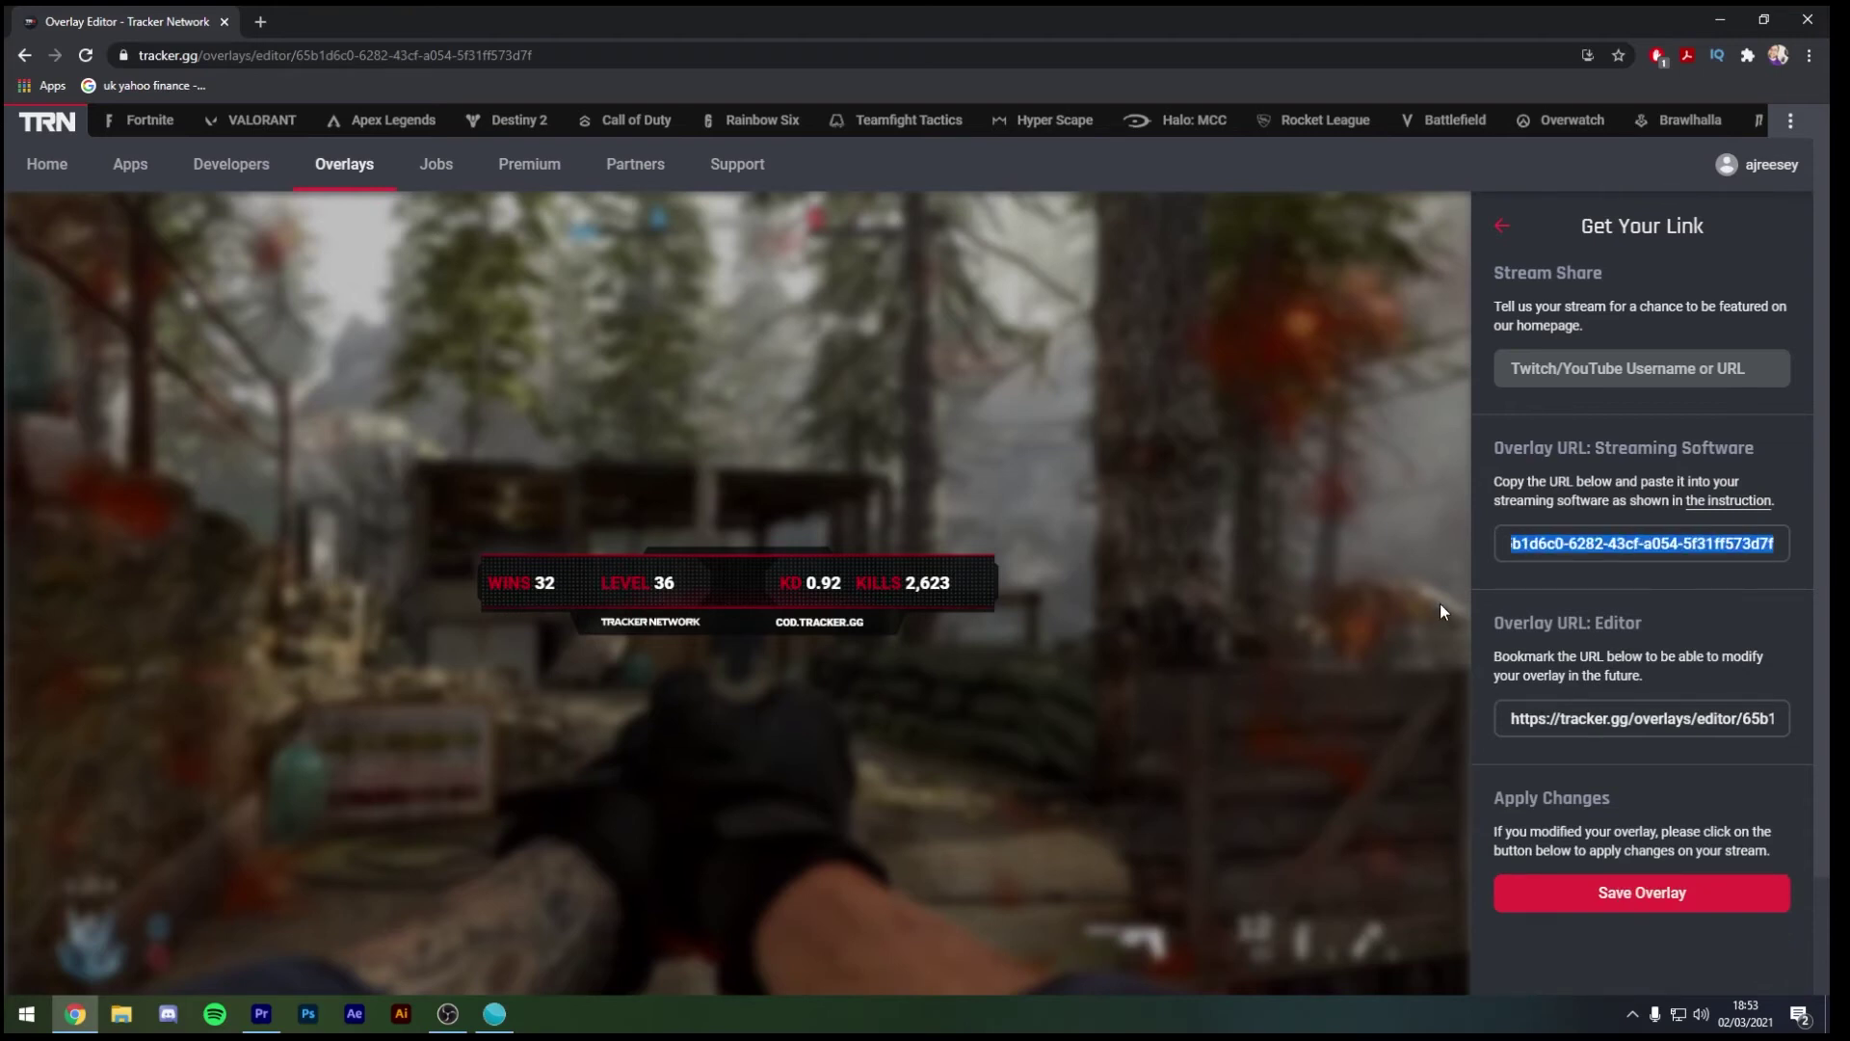
{"action": "right_click", "coordinate": [1575, 545]}
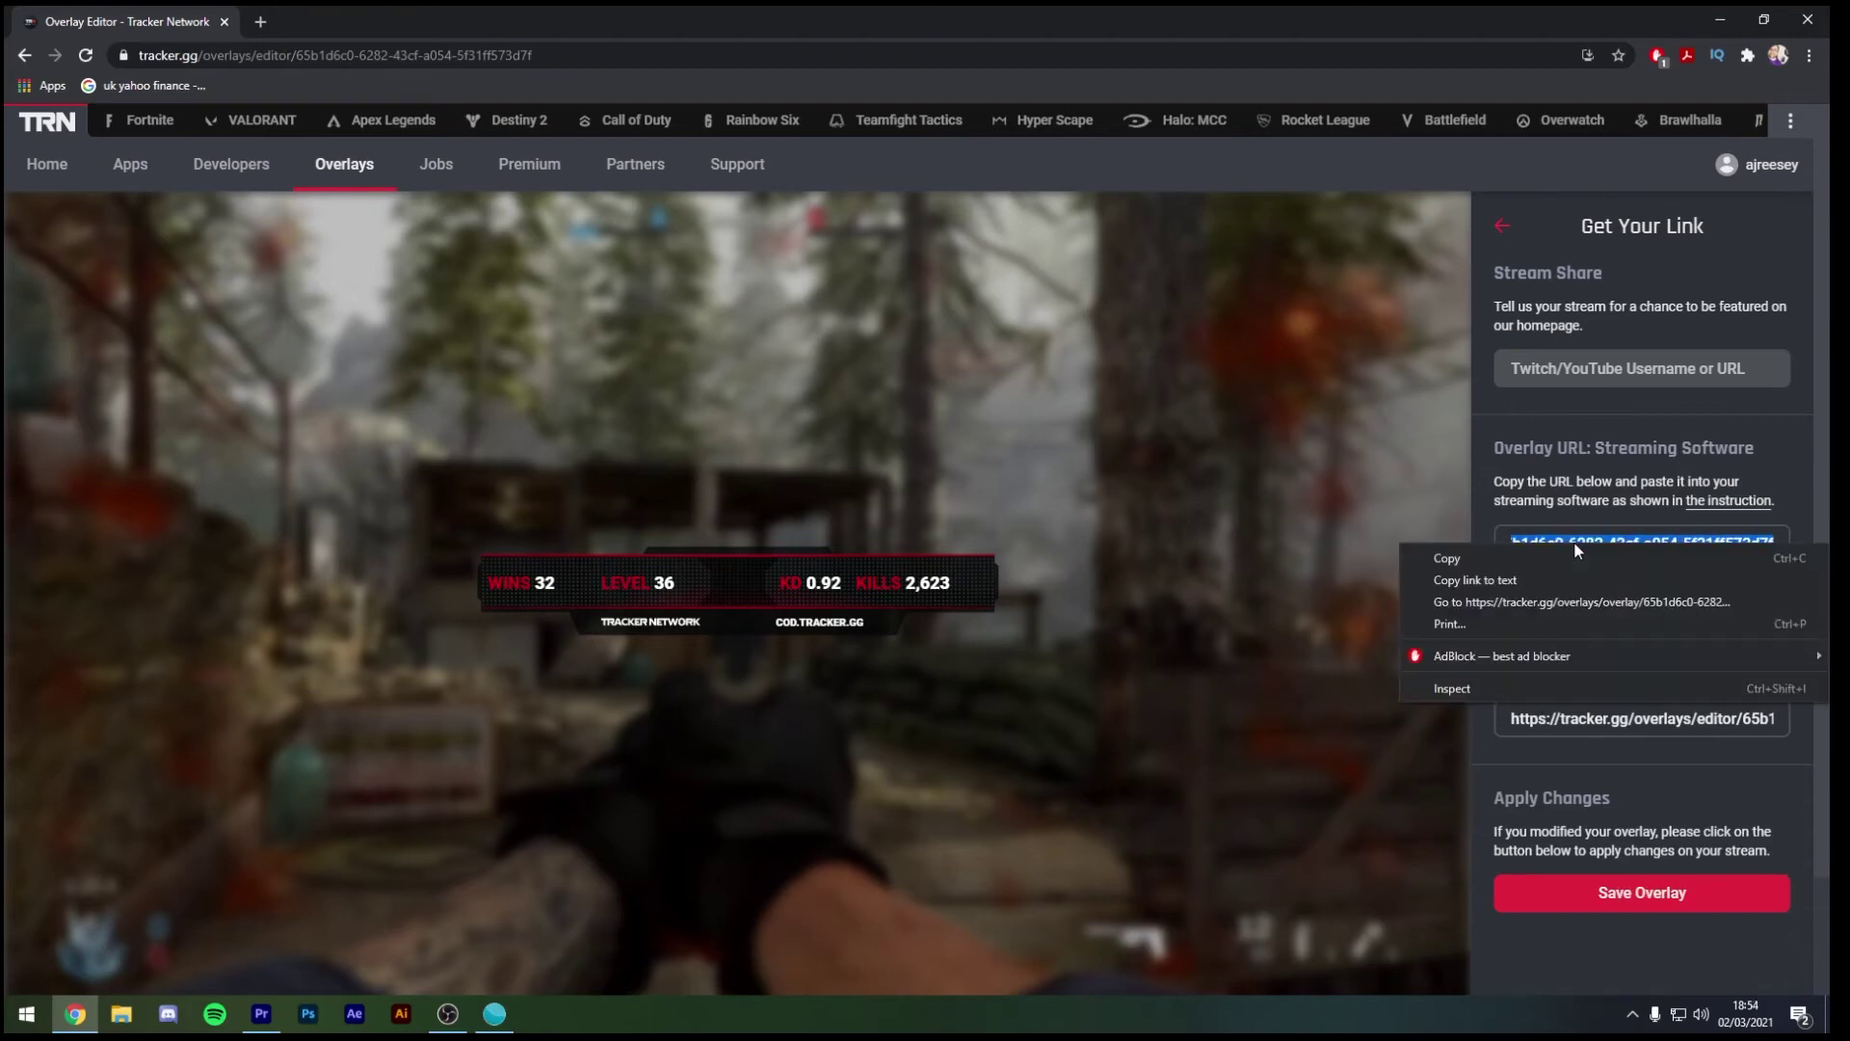
{"action": "left_click", "coordinate": [1569, 552]}
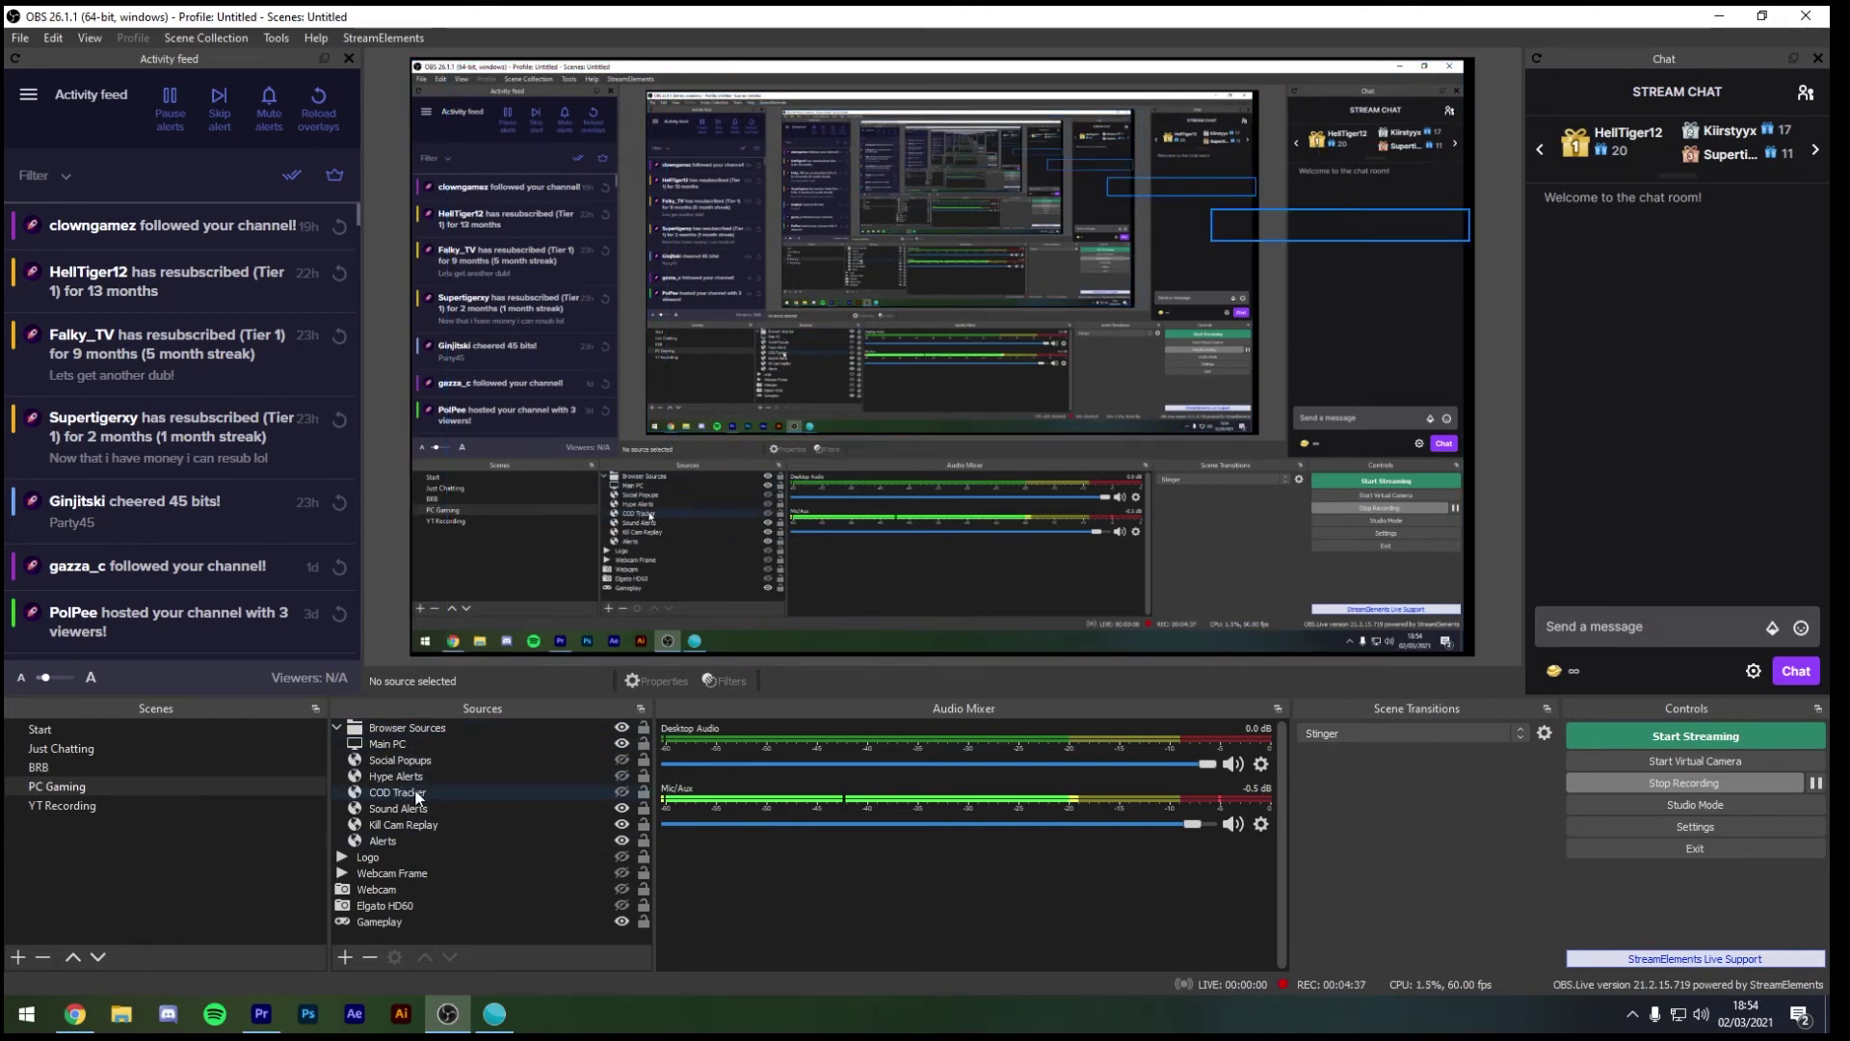
Collapse the Browser Sources group and add a new Browser source to the PC Gaming scene.
{"action": "left_click", "coordinate": [337, 728]}
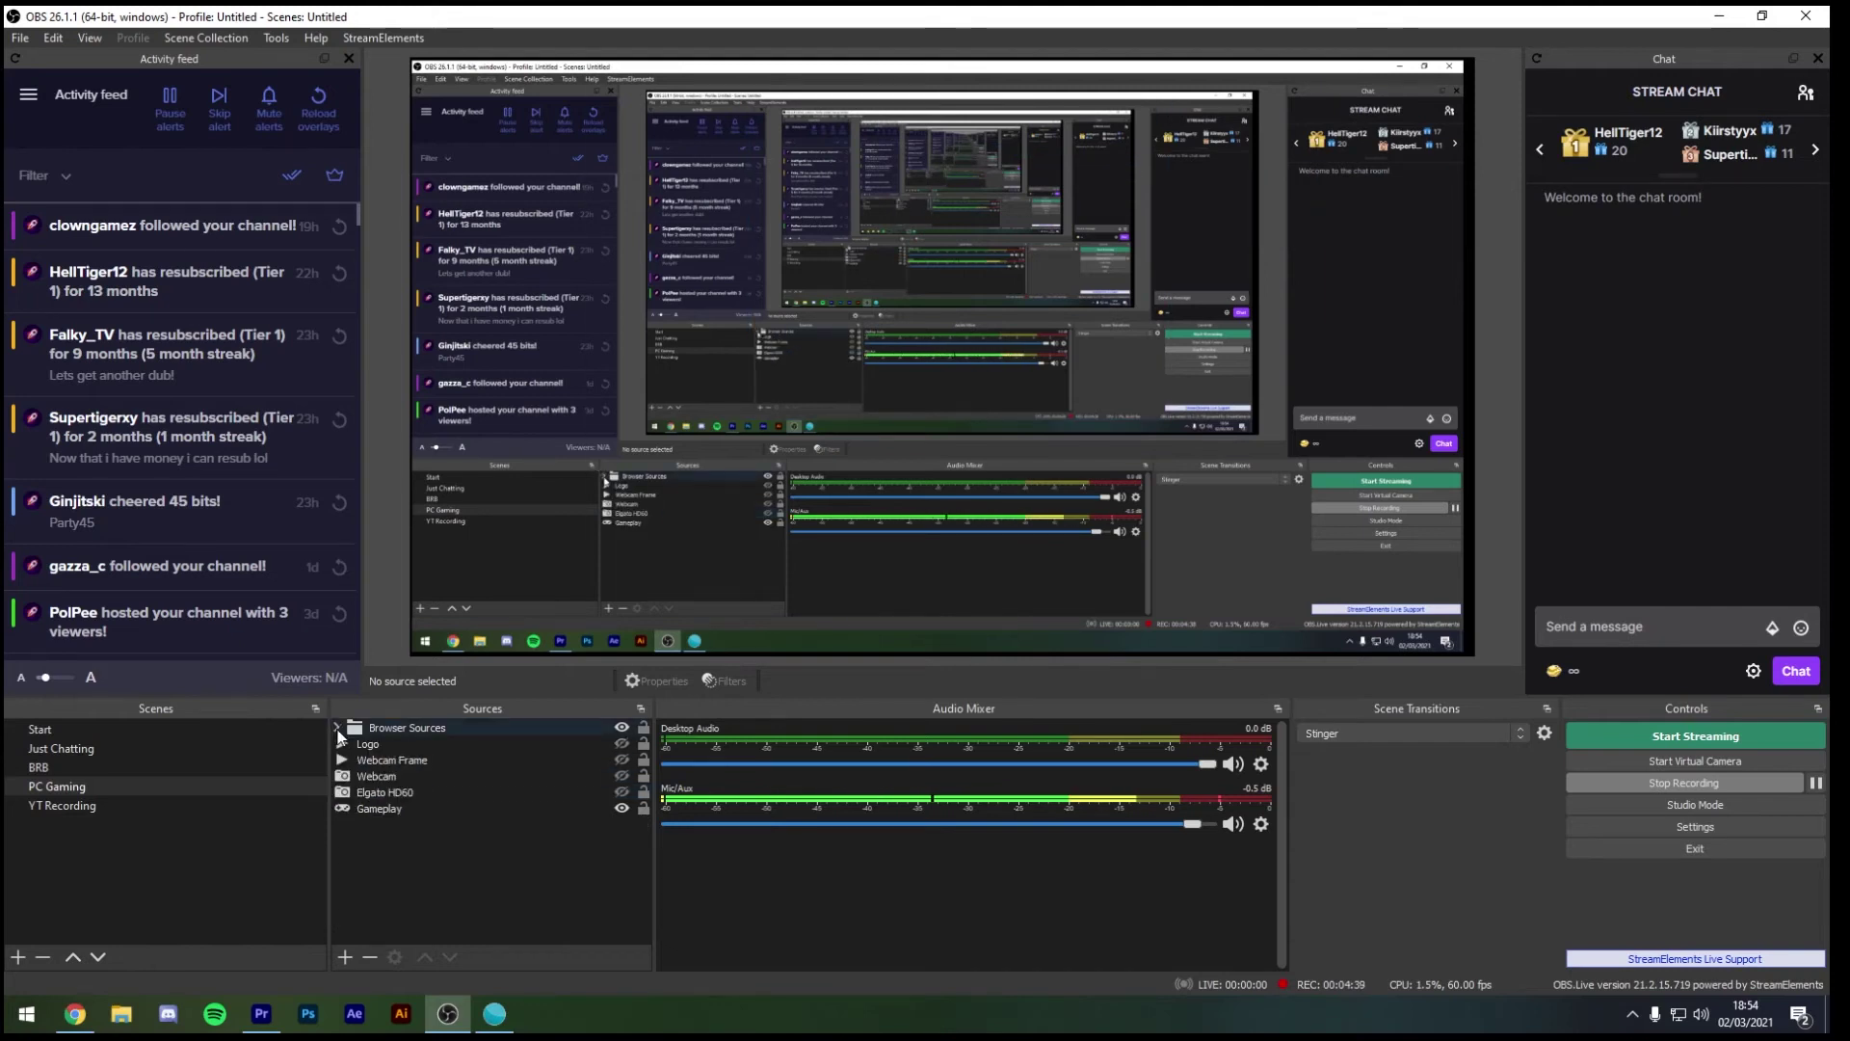
{"action": "left_click", "coordinate": [346, 956]}
{"action": "left_click", "coordinate": [432, 655]}
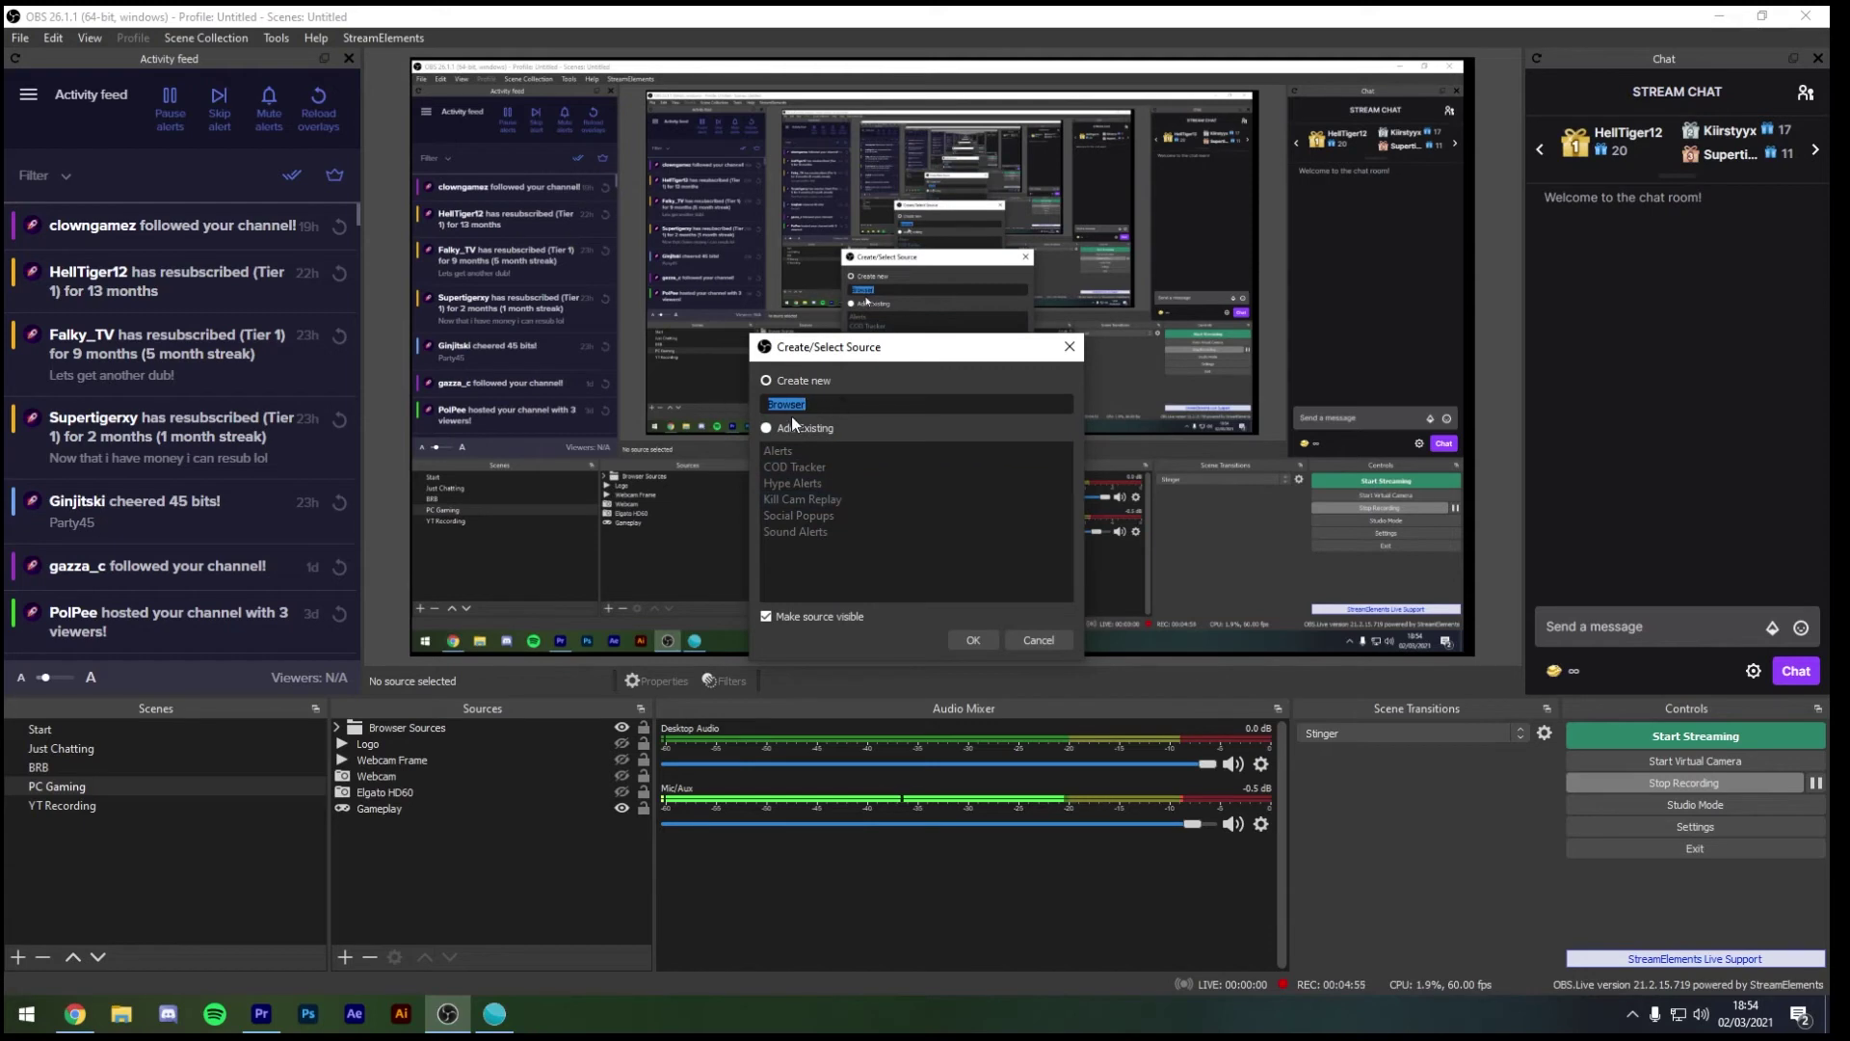
Replace the Browser source's default URL with the pasted tracker.gg overlay URL and confirm.
{"action": "left_click", "coordinate": [978, 640]}
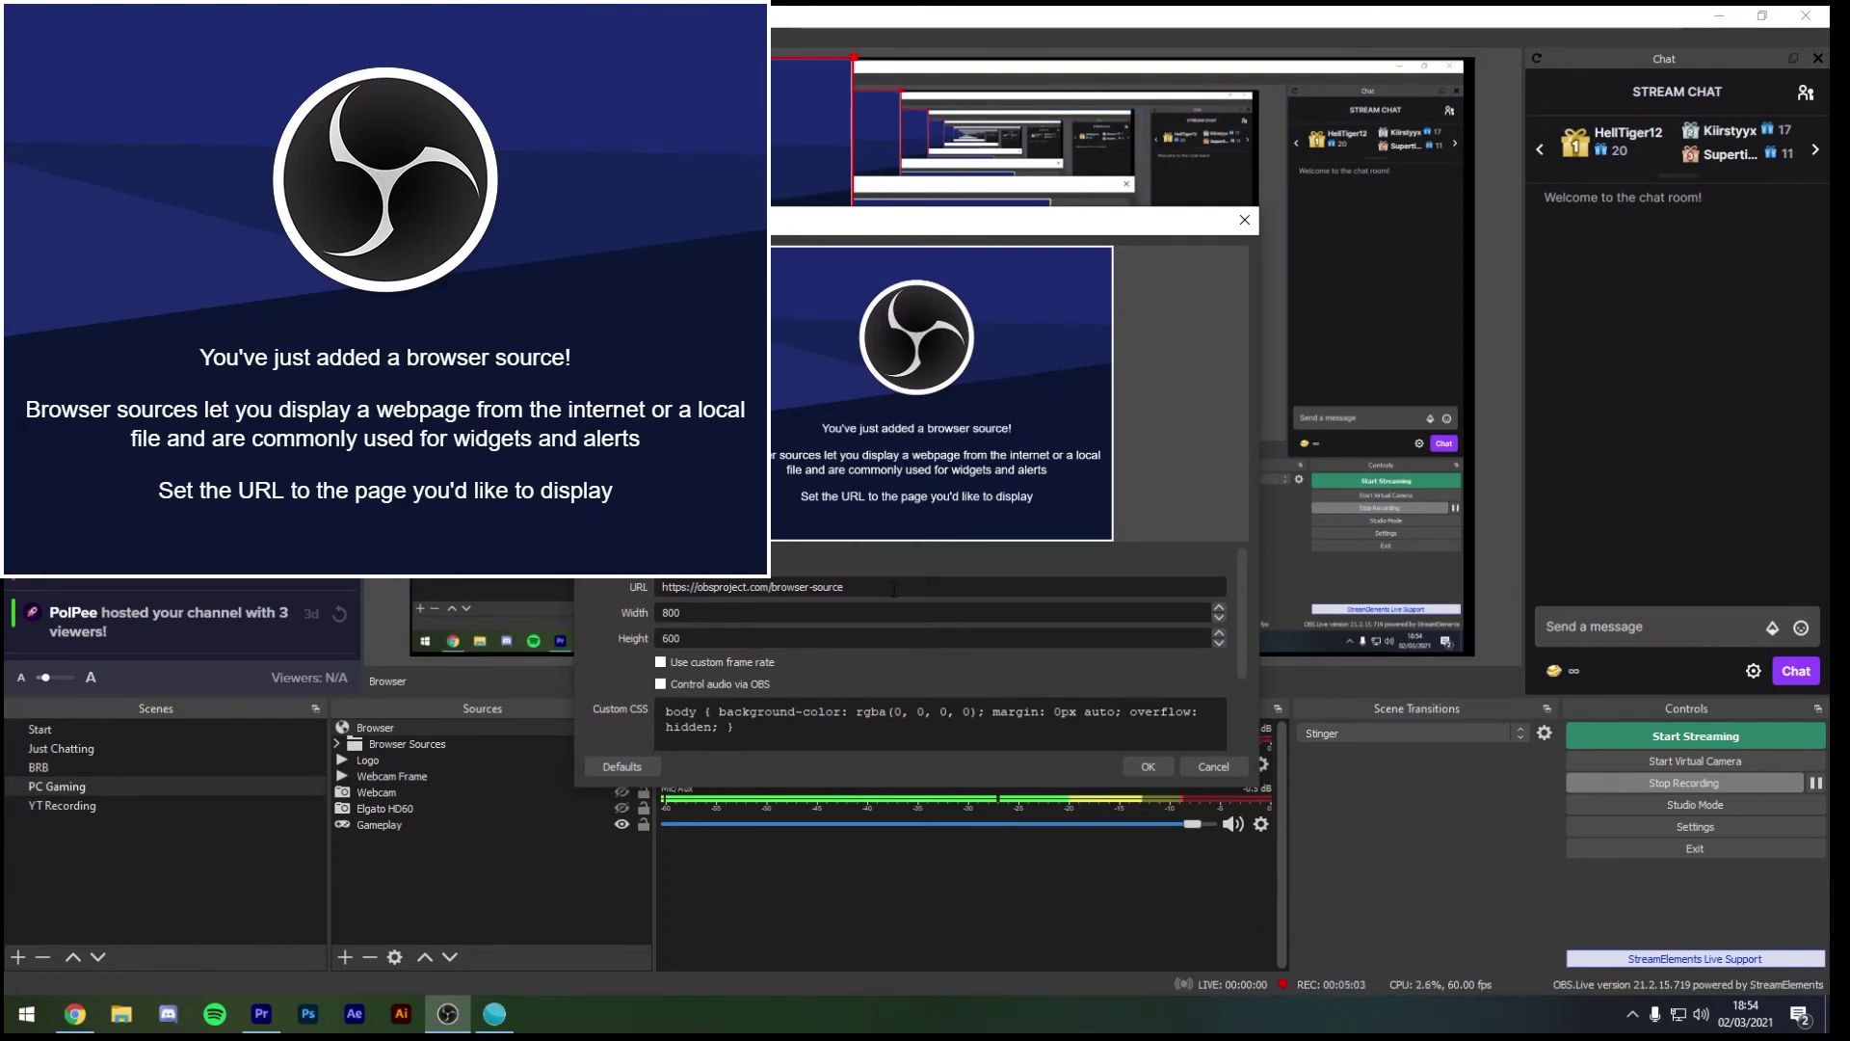
{"action": "left_click_drag", "start_coordinate": [893, 590], "coordinate": [640, 578]}
{"action": "key", "text": "BackSpace"}
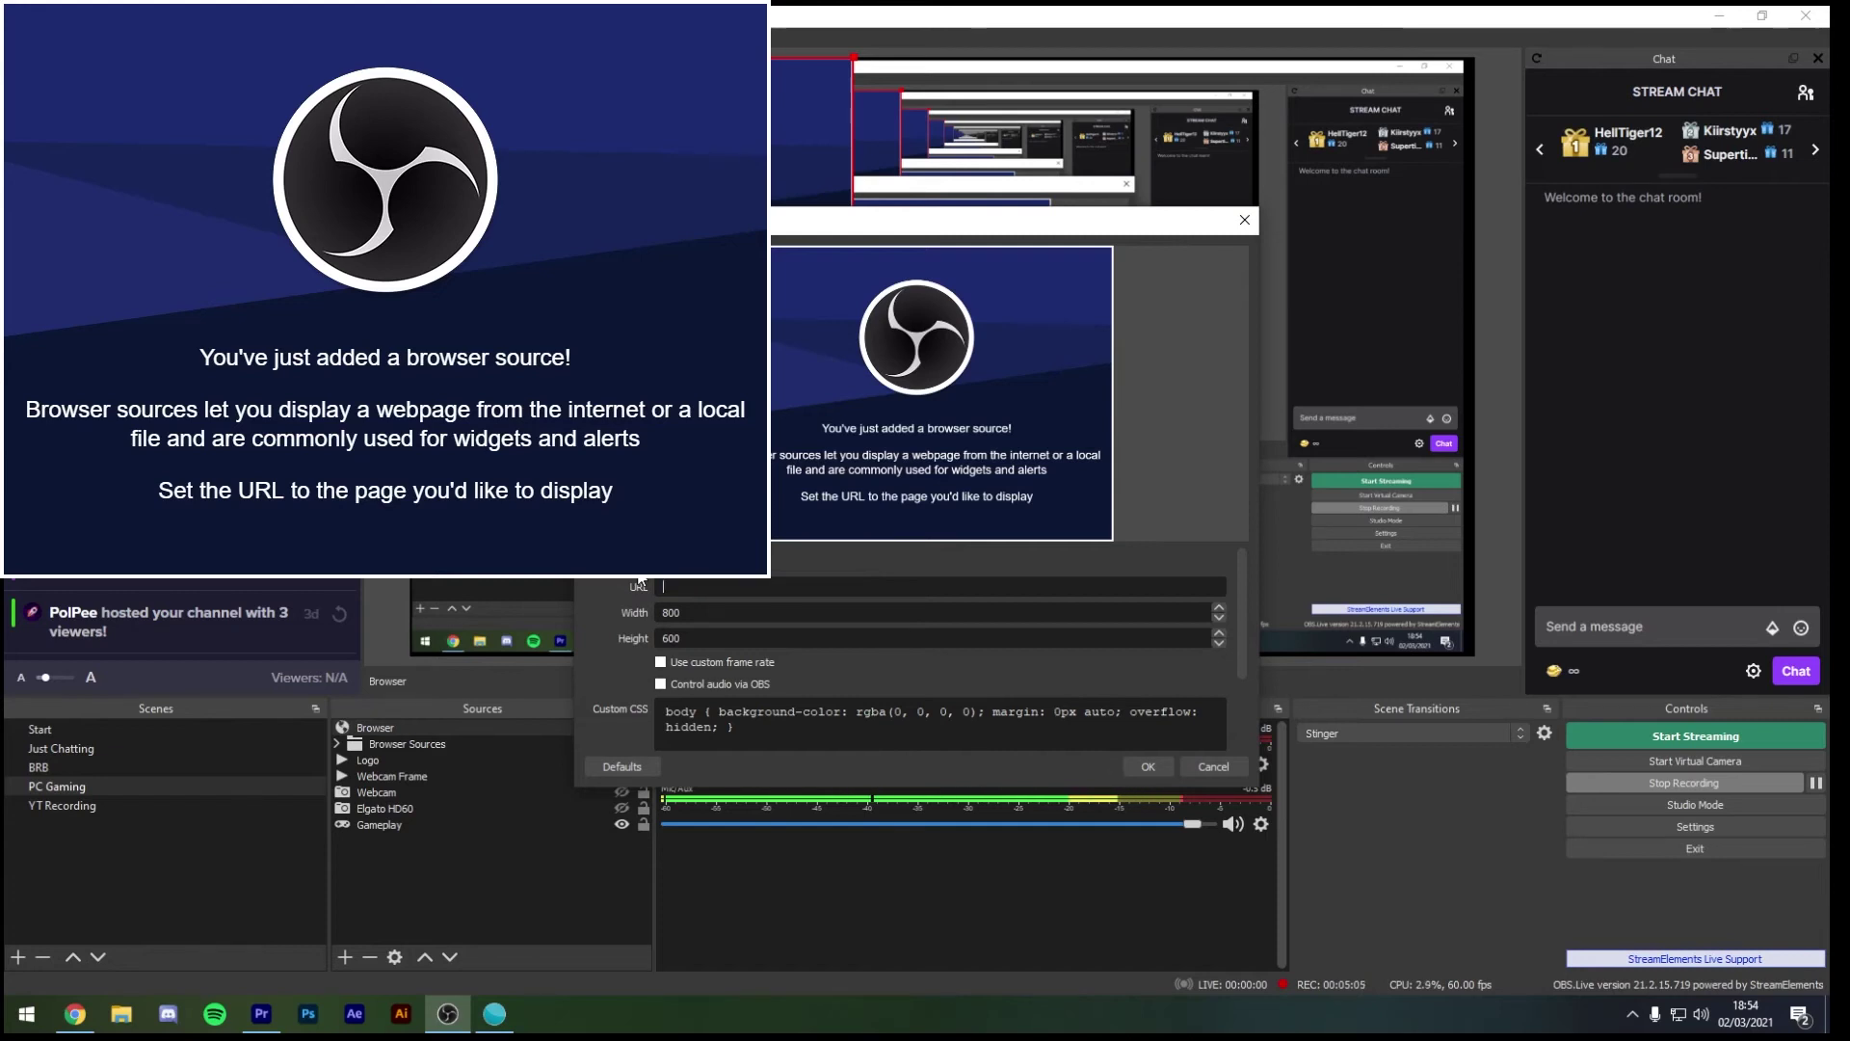
{"action": "key", "text": "ctrl+v"}
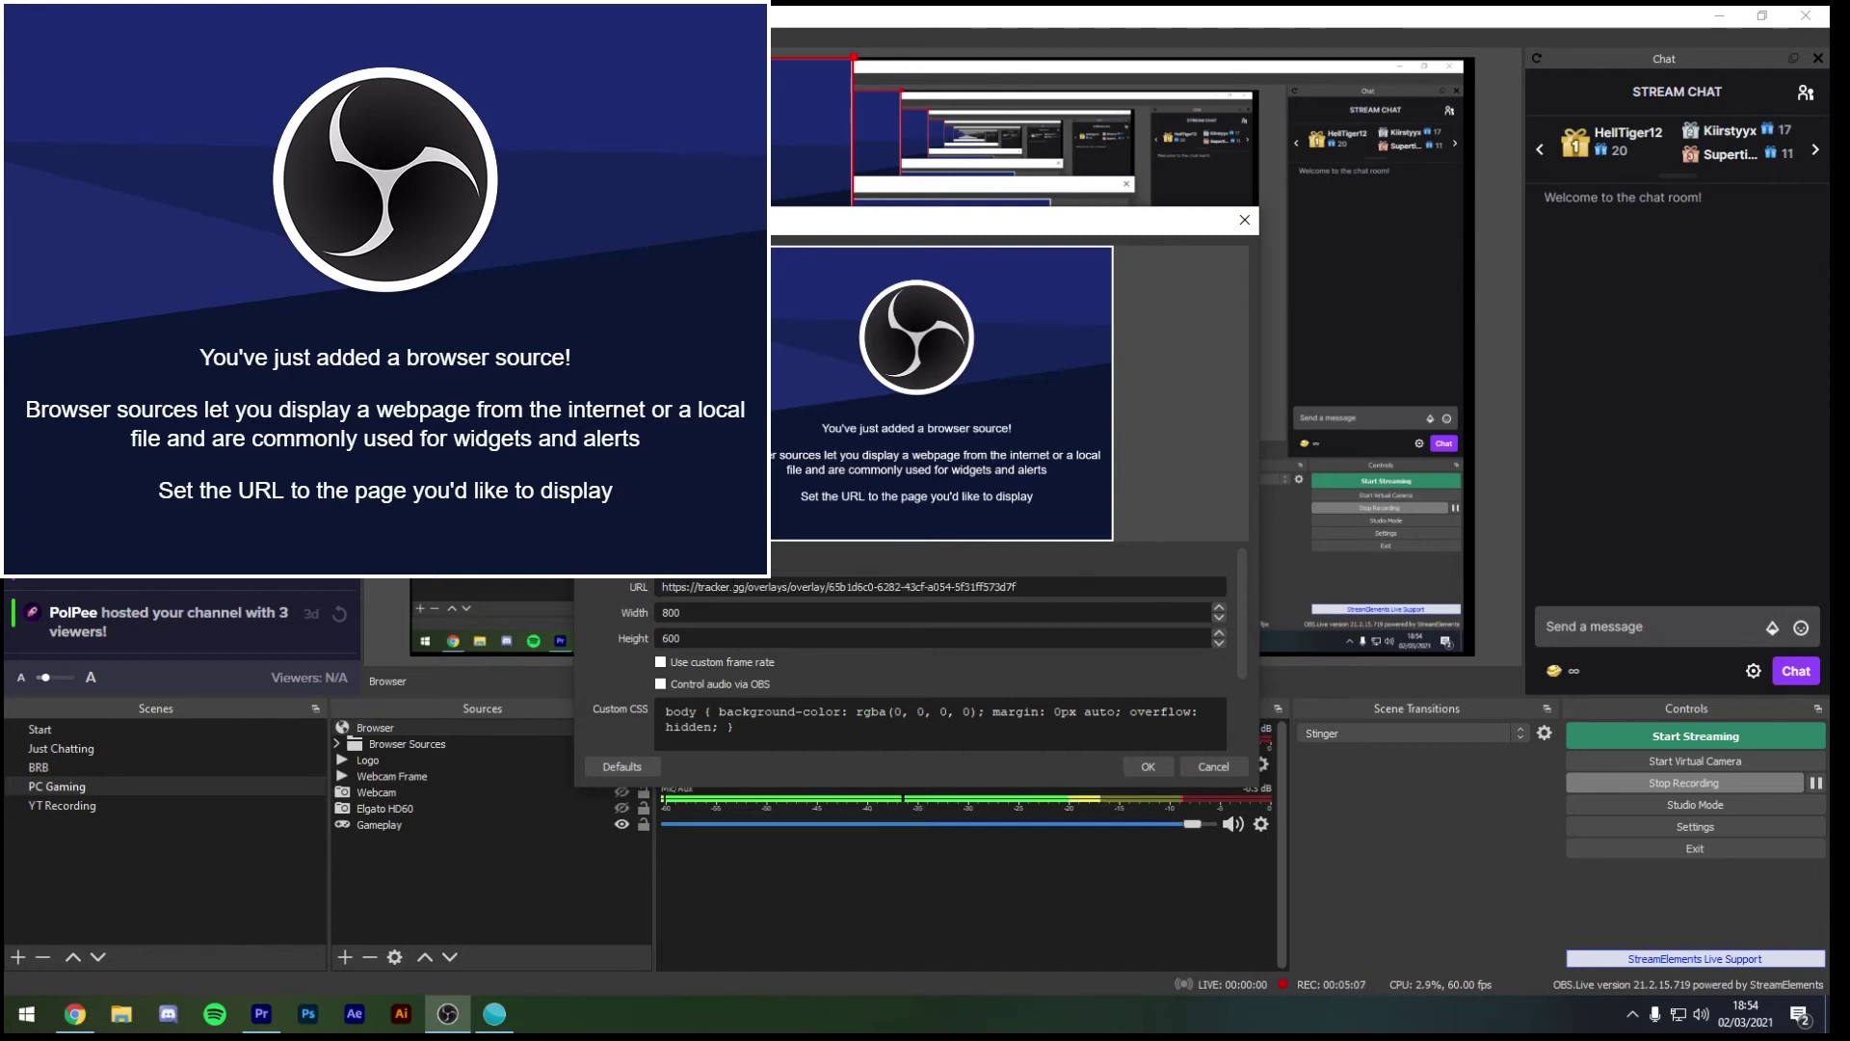
{"action": "right_click", "coordinate": [1034, 588]}
{"action": "left_click", "coordinate": [1140, 776]}
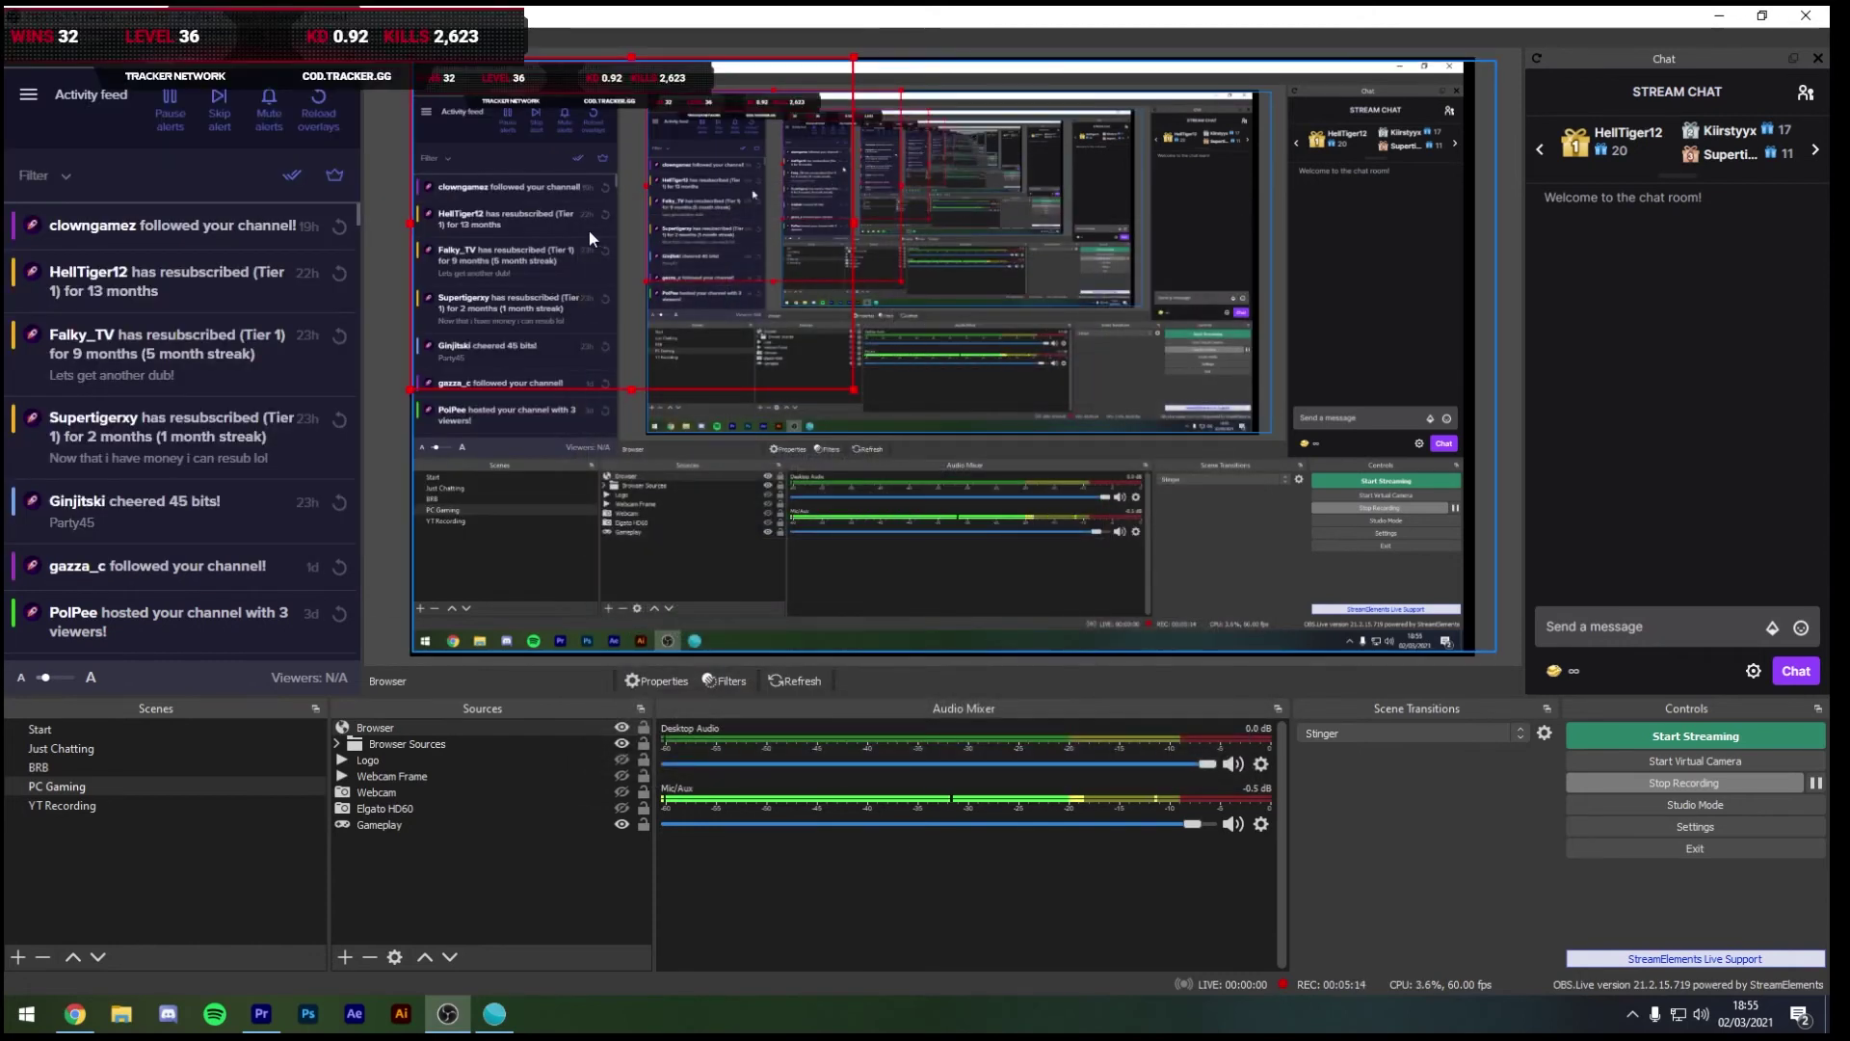
Centre and resize the stats banner, crop off its TRACKER NETWORK strip, and reposition it.
{"action": "left_click_drag", "start_coordinate": [553, 72], "coordinate": [951, 327]}
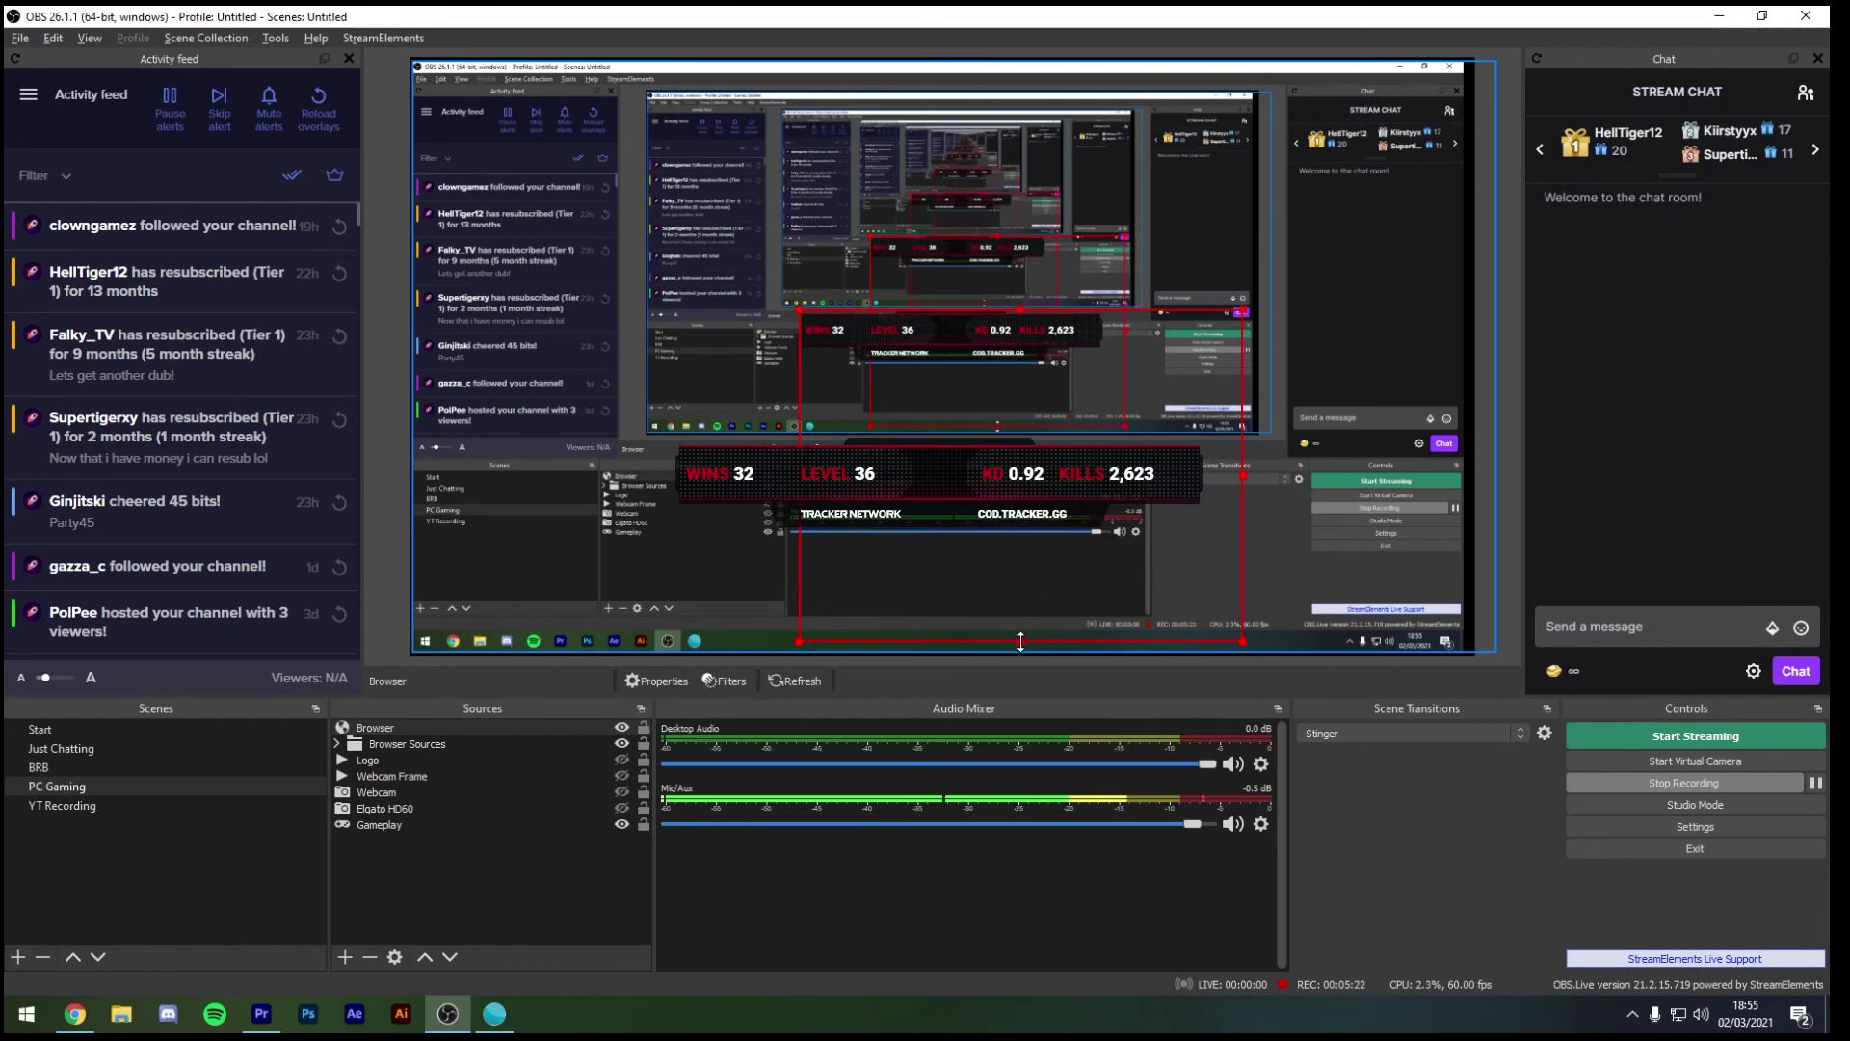
{"action": "left_click_drag", "start_coordinate": [1022, 641], "coordinate": [1018, 364]}
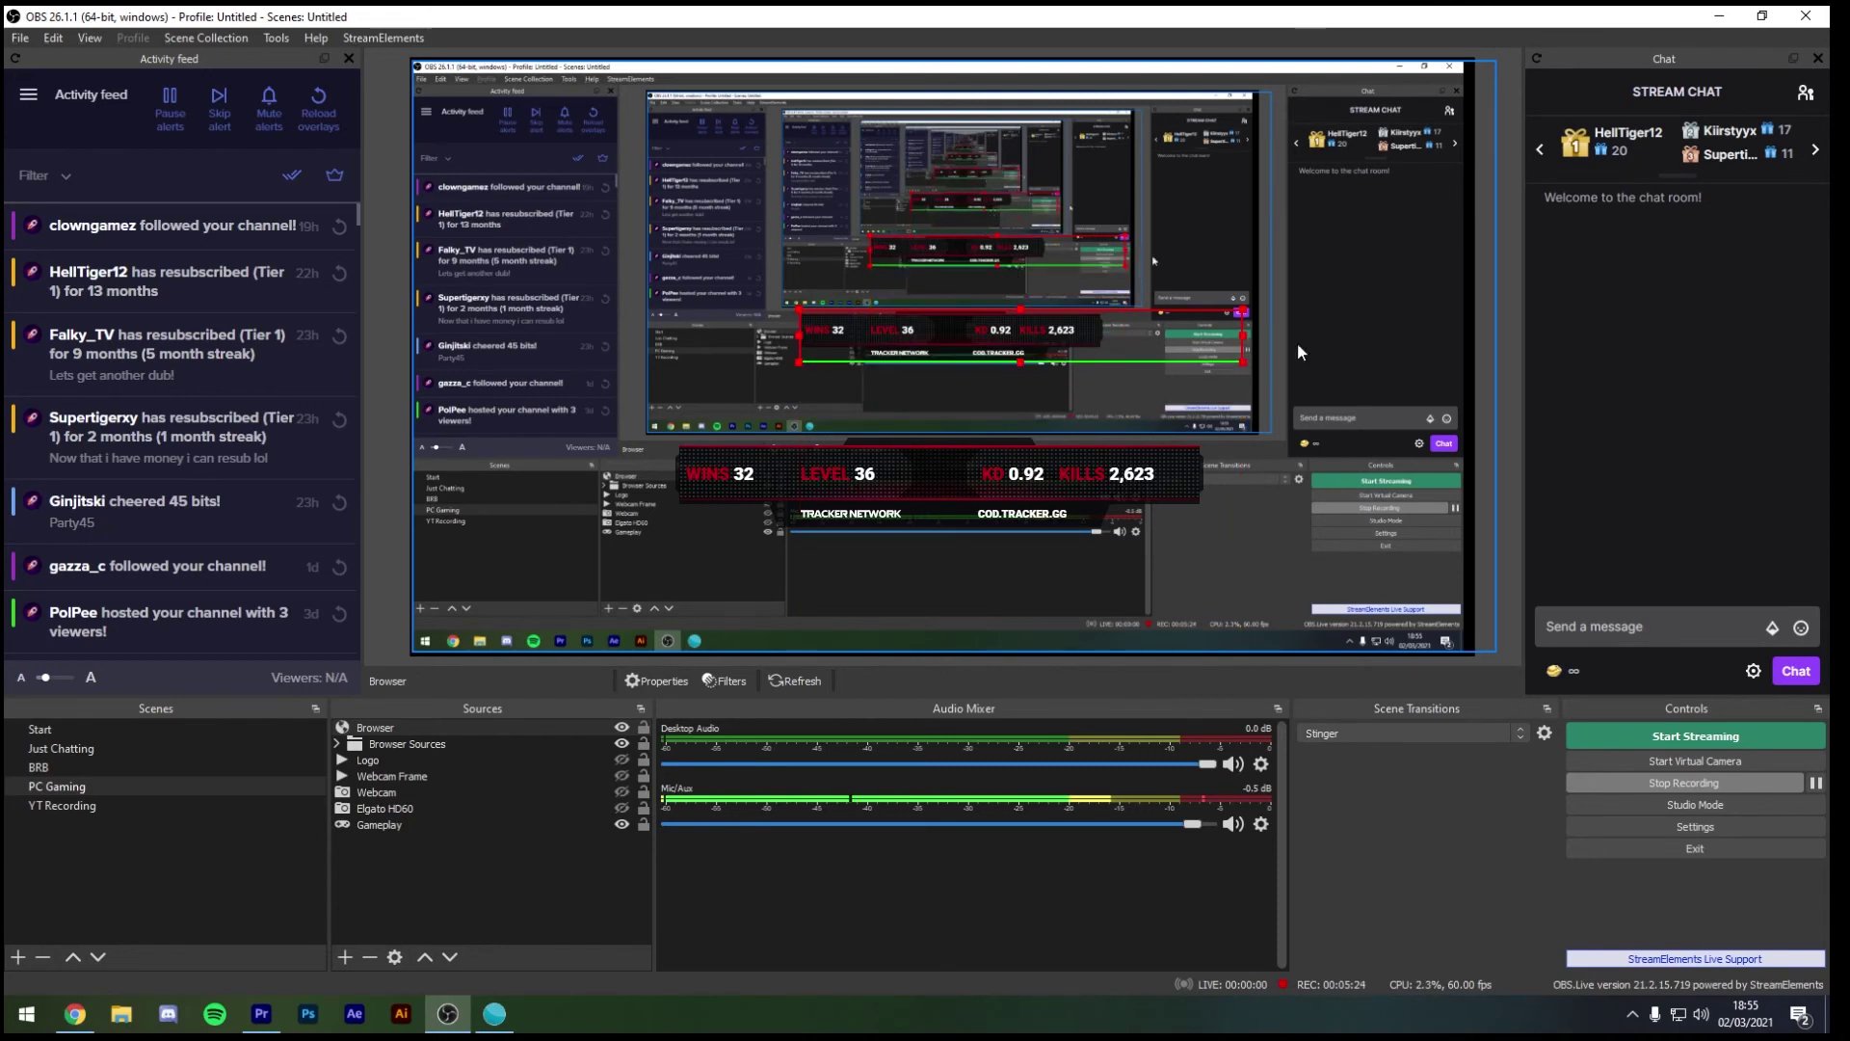
{"action": "left_click_drag", "start_coordinate": [1243, 336], "coordinate": [1115, 337]}
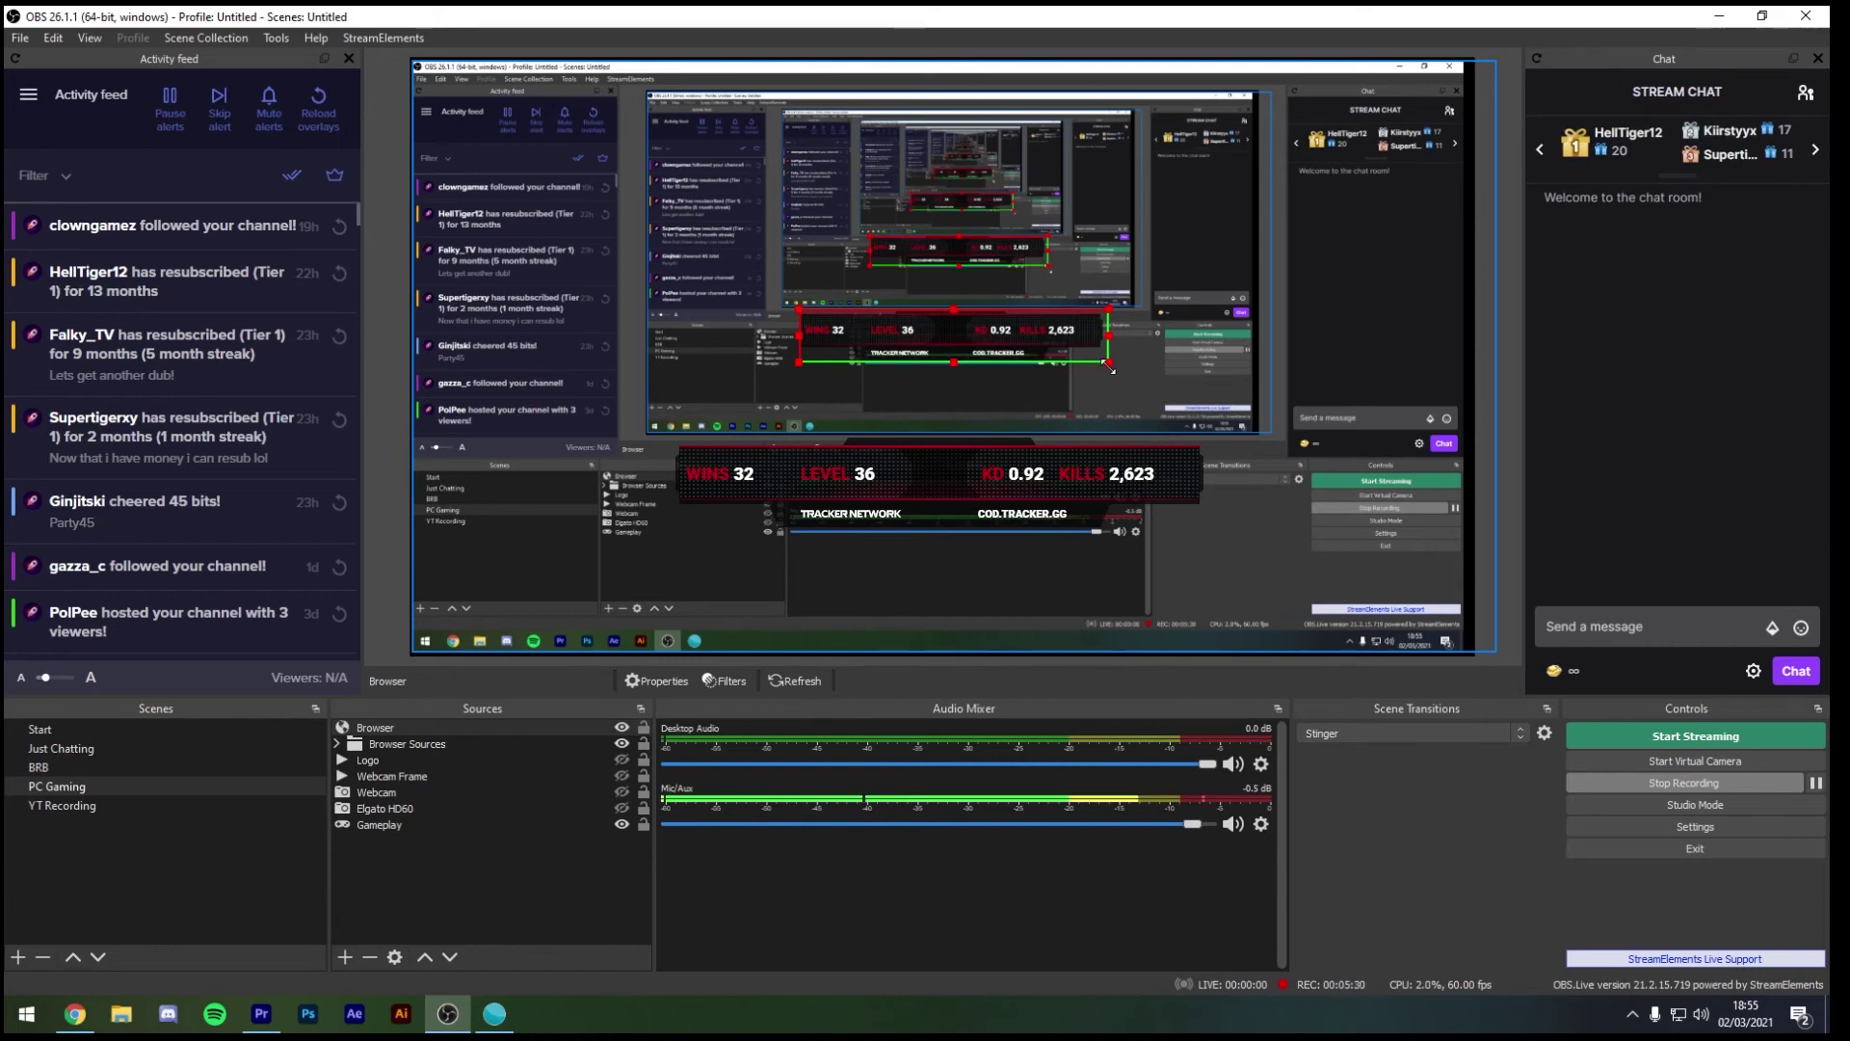
{"action": "left_click_drag", "start_coordinate": [1108, 362], "coordinate": [1102, 383]}
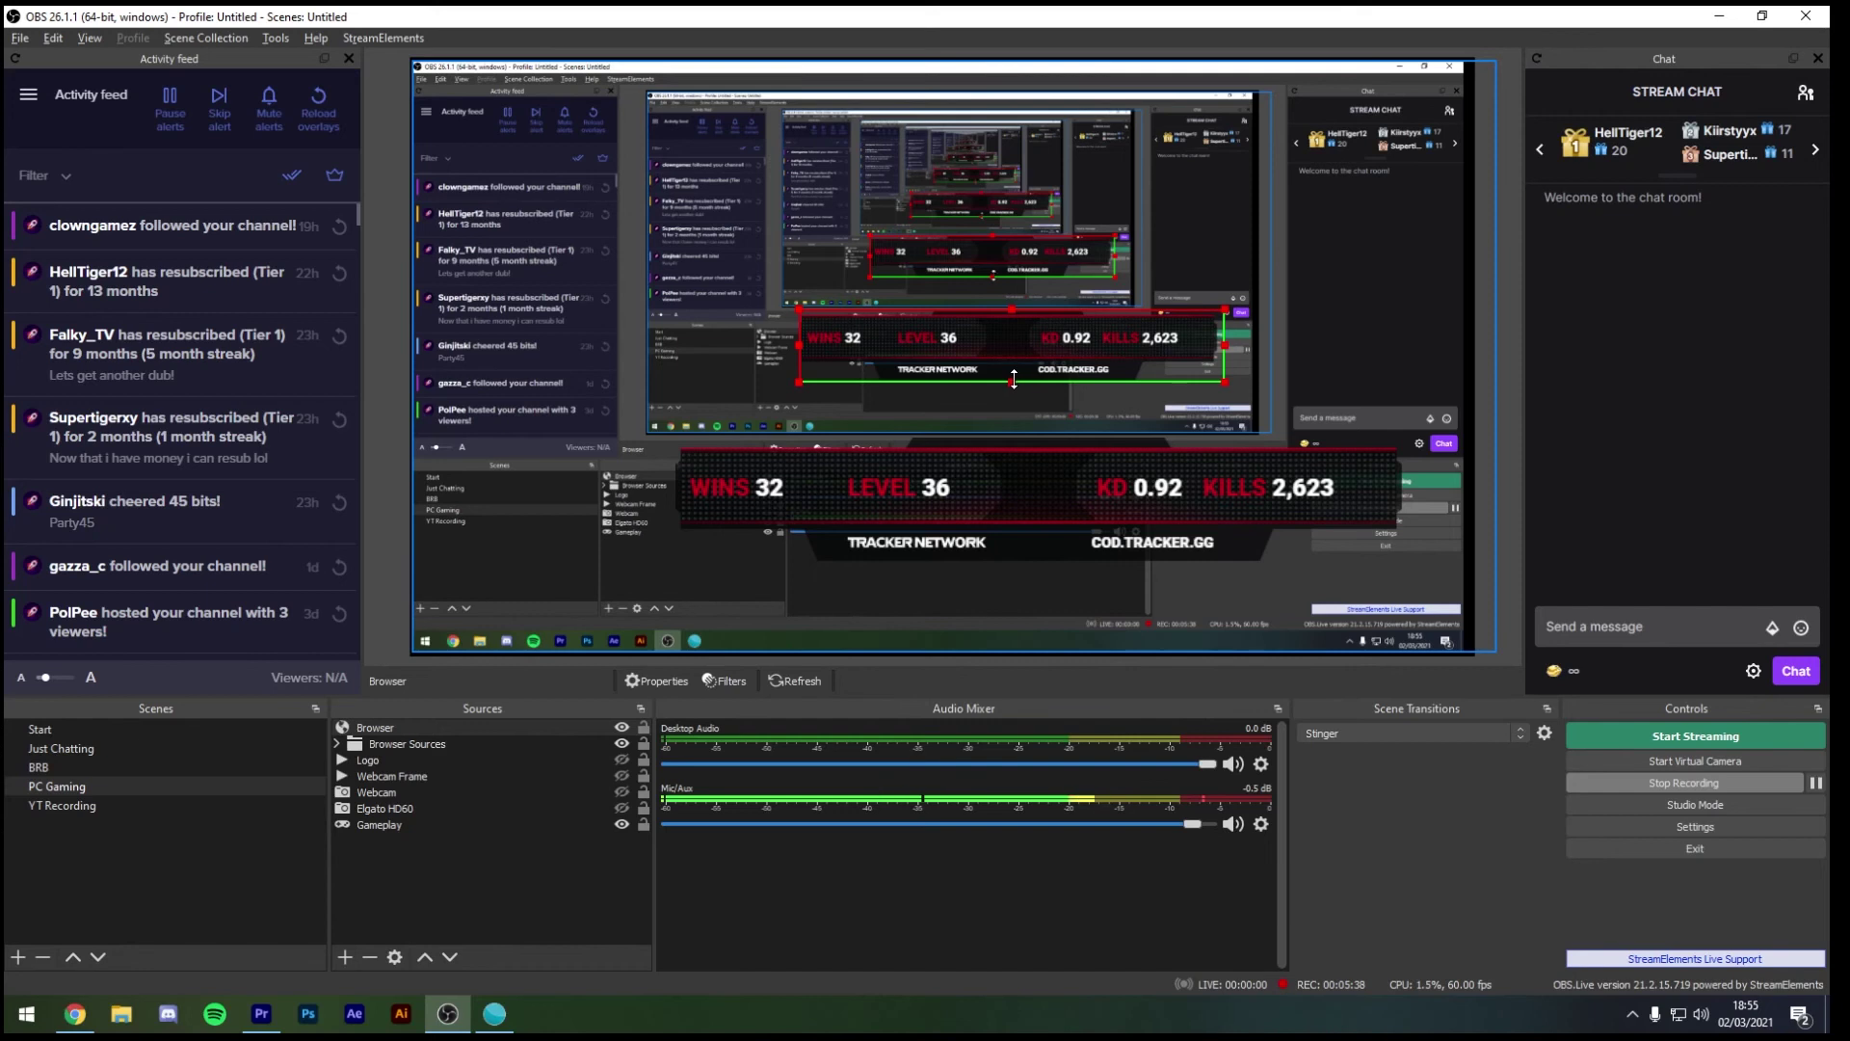
{"action": "left_click_drag", "start_coordinate": [1012, 382], "coordinate": [1011, 362]}
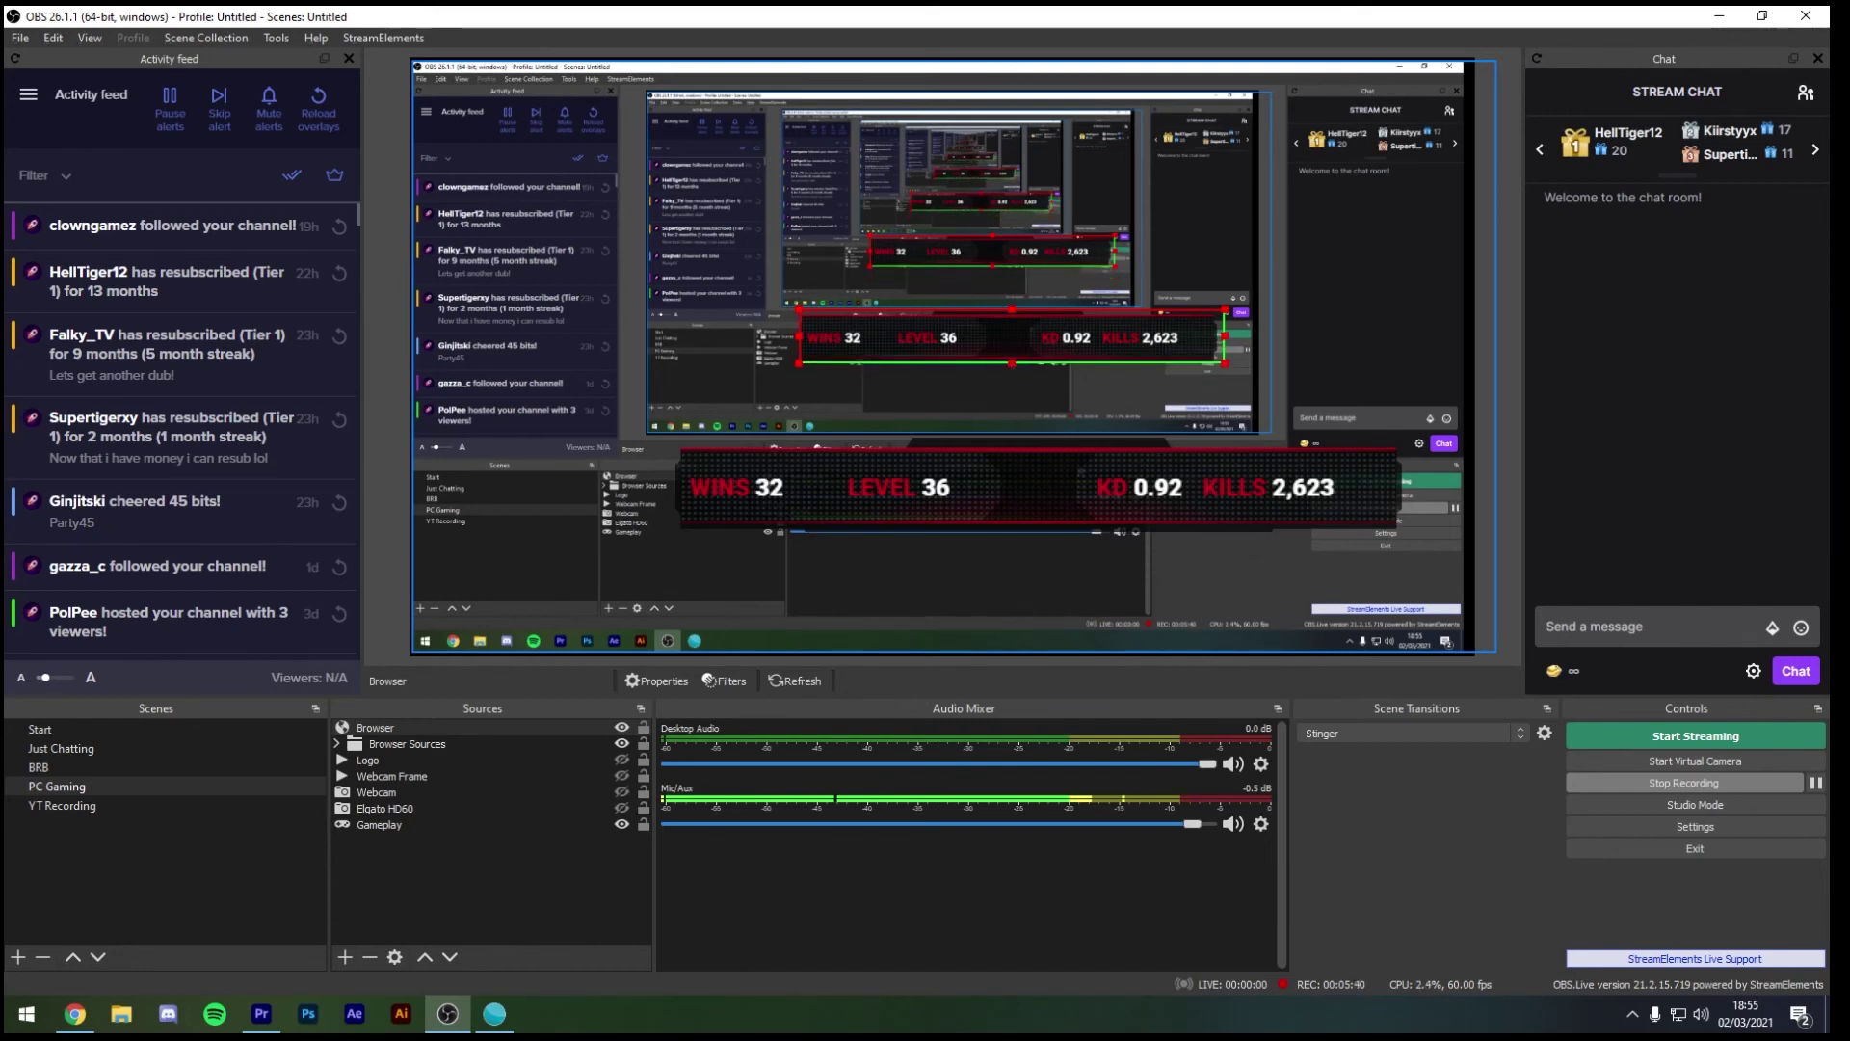
{"action": "left_click_drag", "start_coordinate": [898, 322], "coordinate": [1212, 272]}
Shrink the stats banner and move it to the upper right of the preview.
{"action": "left_click_drag", "start_coordinate": [1053, 302], "coordinate": [1216, 298]}
{"action": "left_click_drag", "start_coordinate": [1340, 263], "coordinate": [1328, 283]}
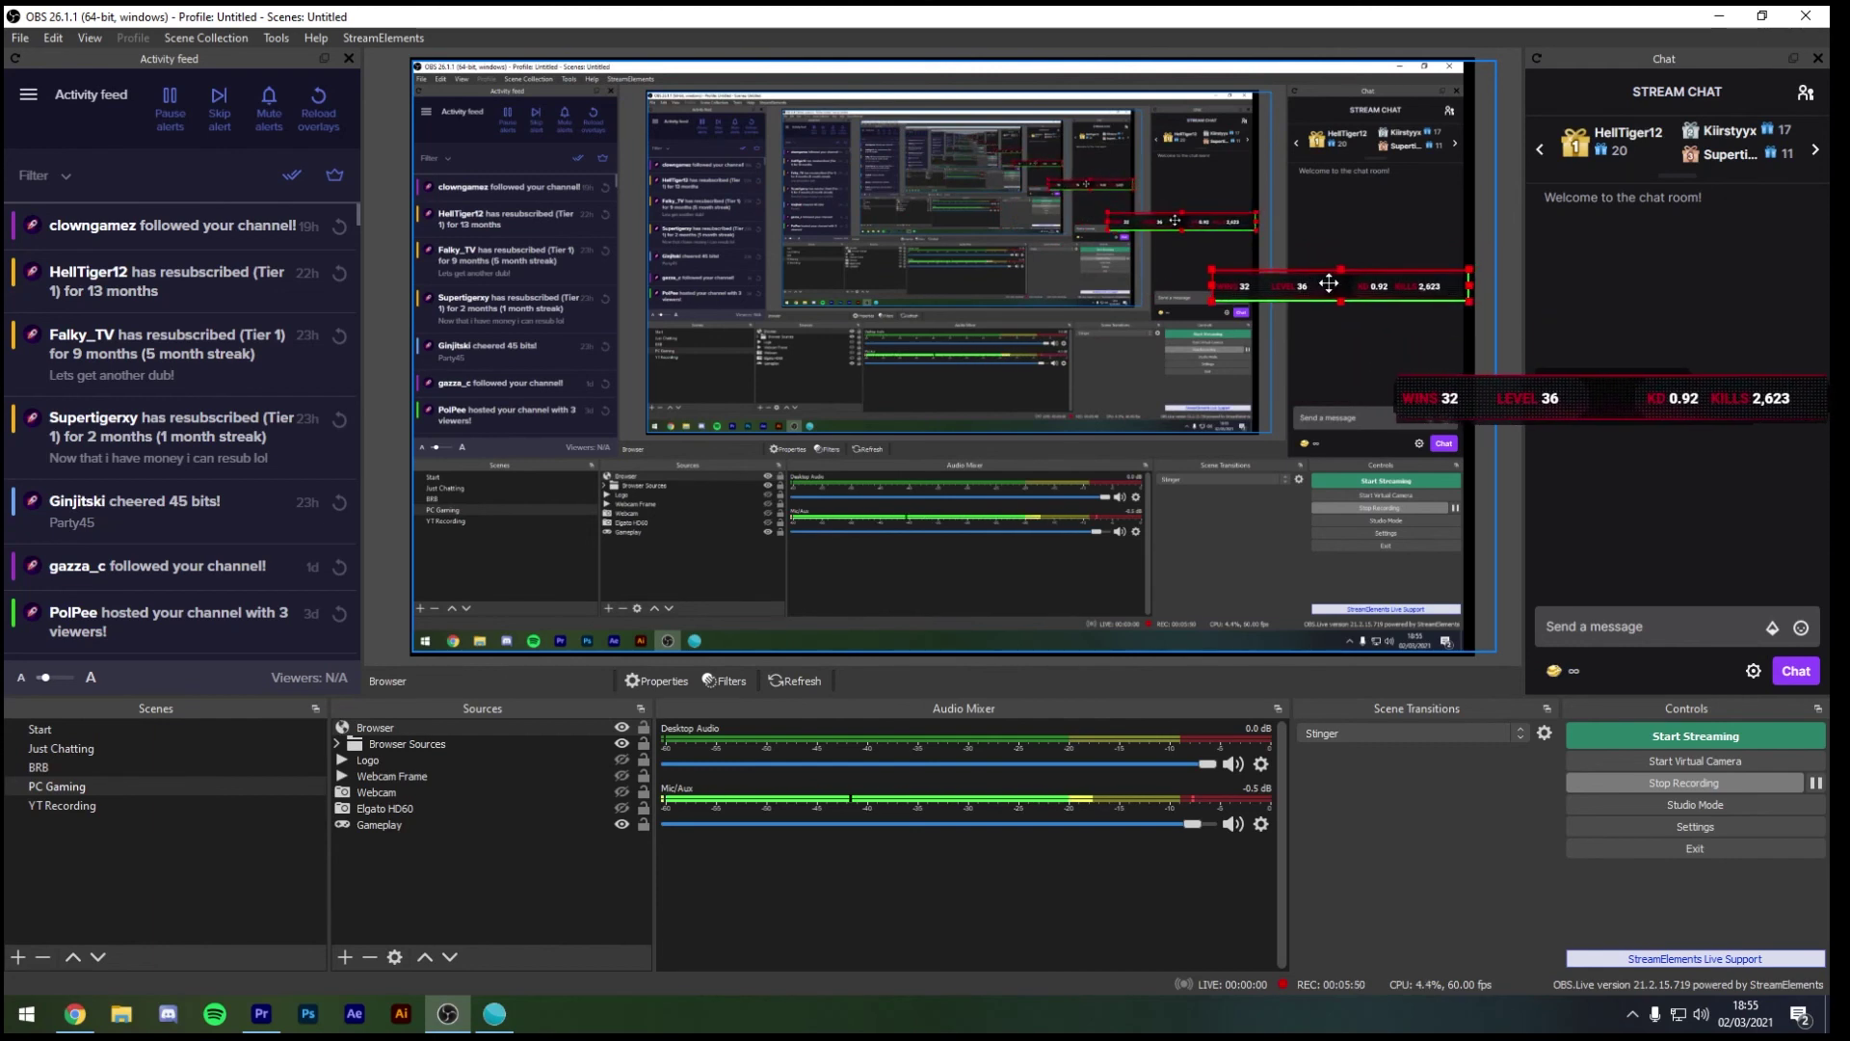